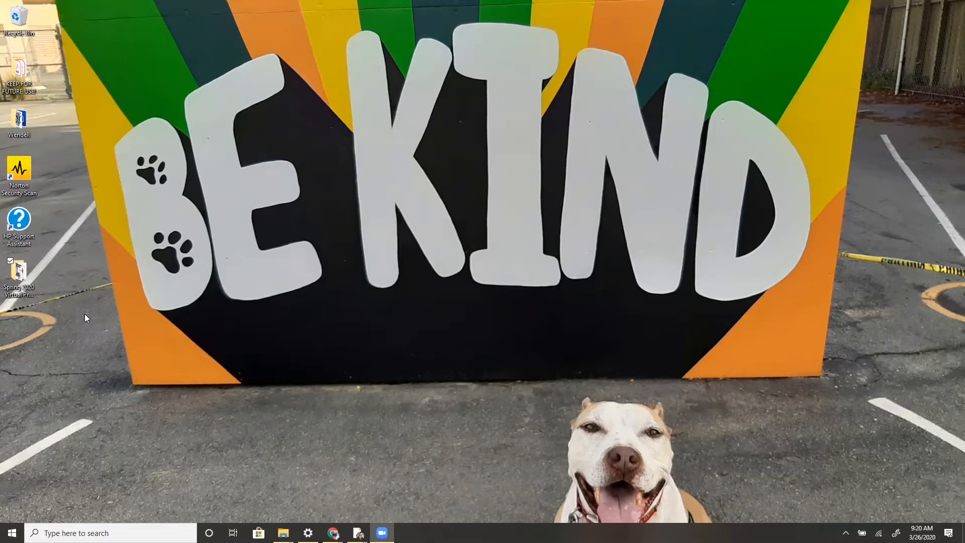
# Launch Adobe Audition 2020 from the Spring 2020 Virtual Projects folder and maximize its window
pyautogui.doubleClick(17, 284)
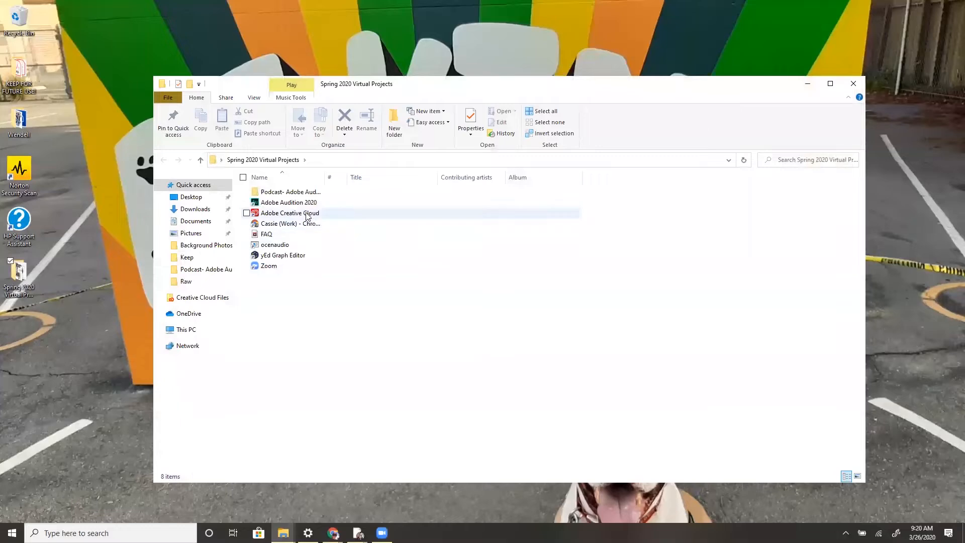
pyautogui.click(309, 204)
pyautogui.doubleClick(309, 203)
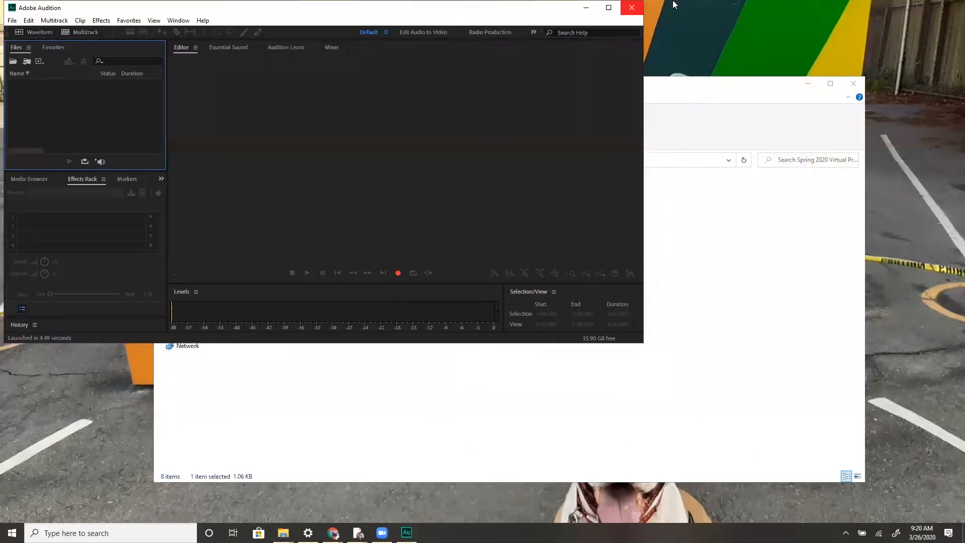
pyautogui.click(609, 8)
pyautogui.click(640, 310)
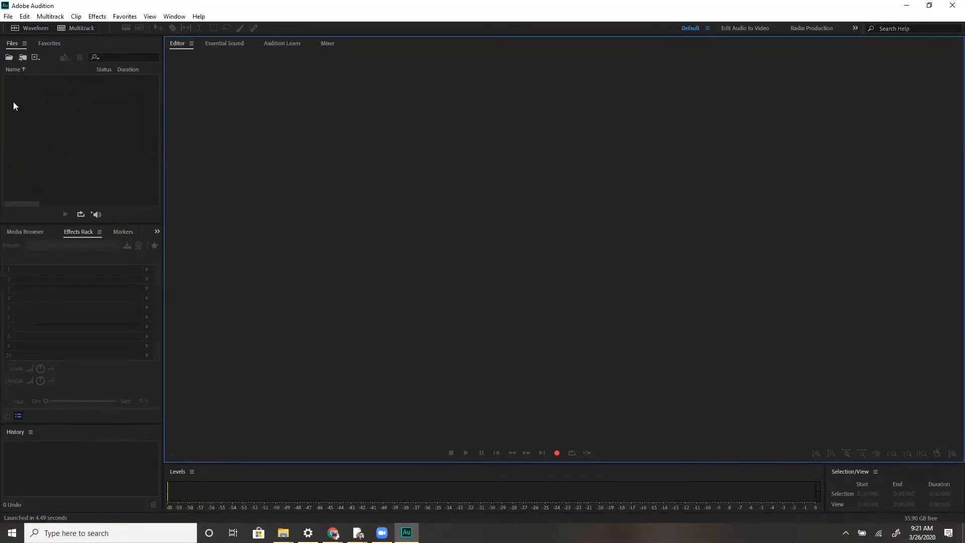
# Examine the File menu commands, including its Export submenu, and the Edit menu's Tools submenu
pyautogui.click(6, 18)
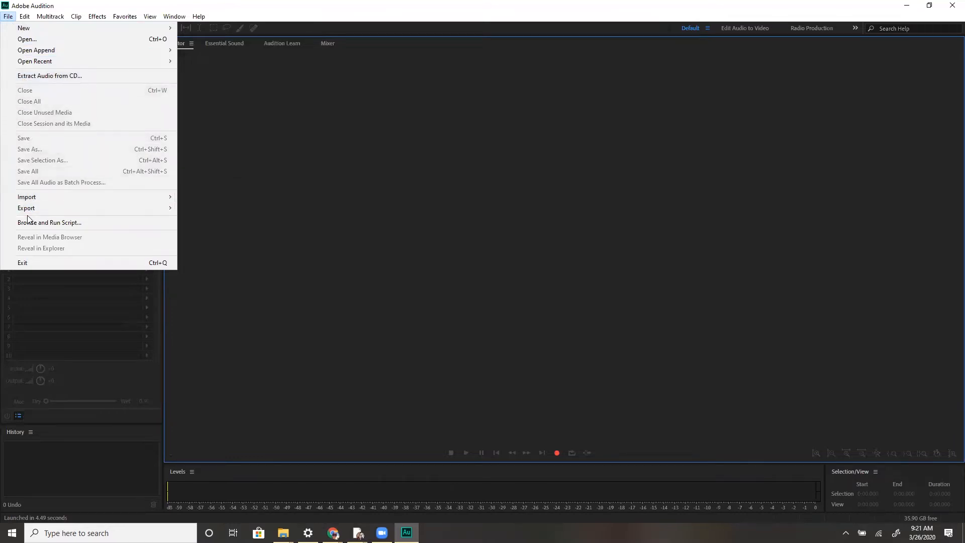
pyautogui.moveTo(72, 28)
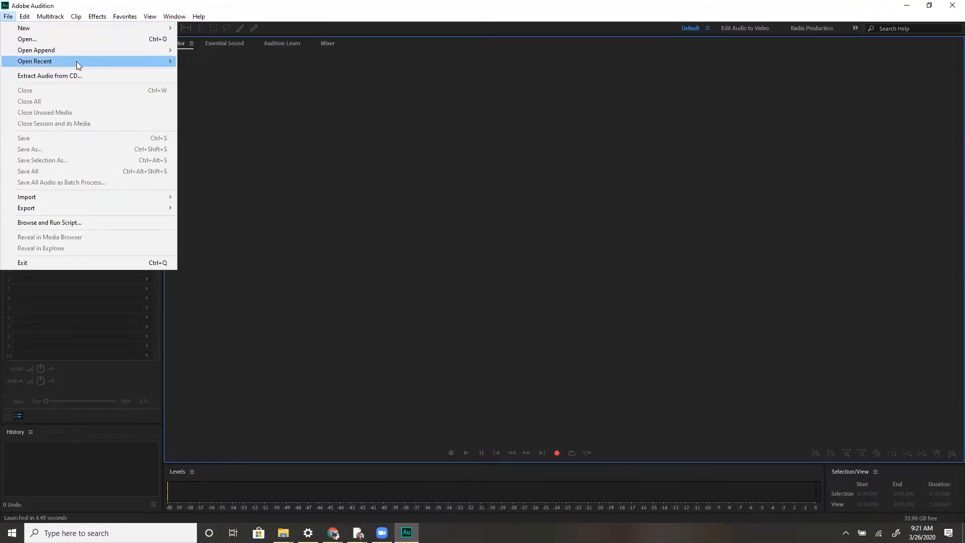
pyautogui.moveTo(76, 62)
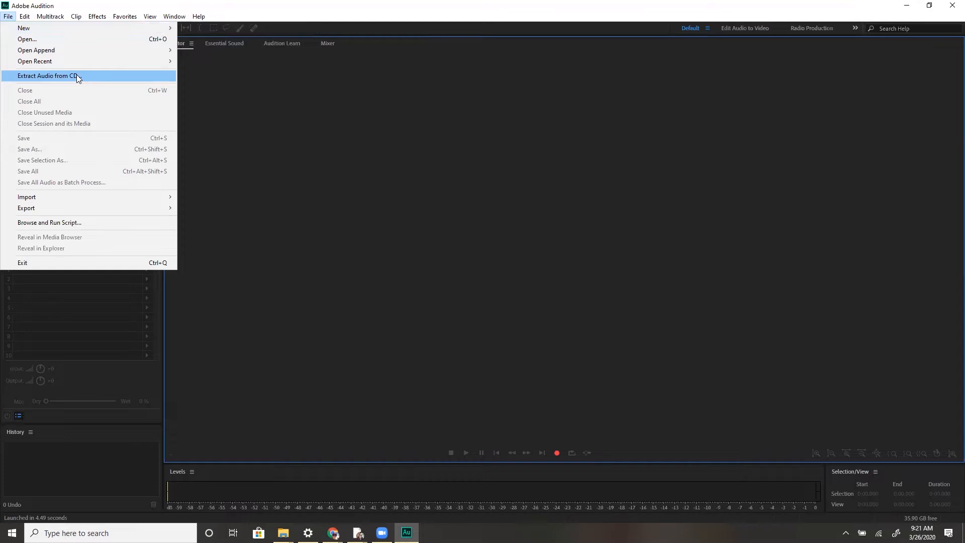
pyautogui.moveTo(97, 190)
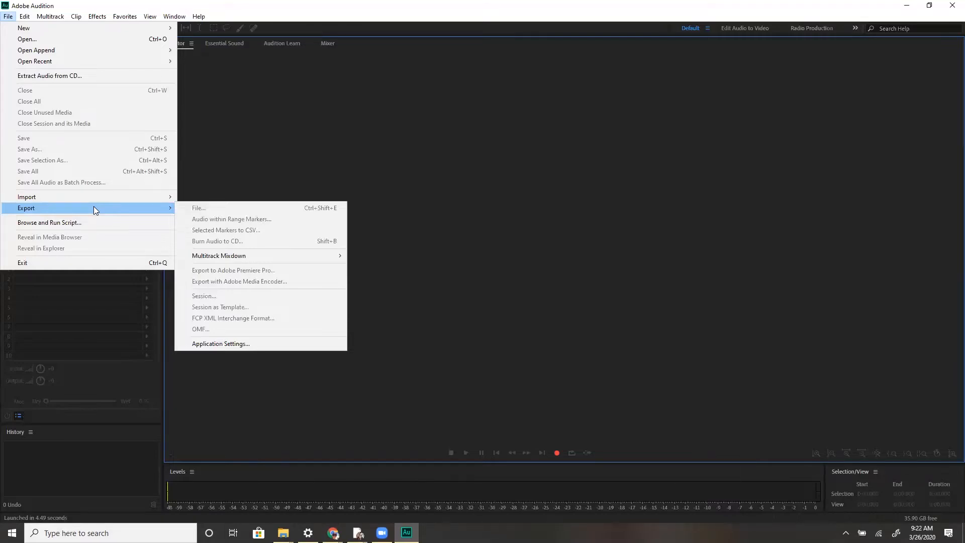
pyautogui.click(243, 82)
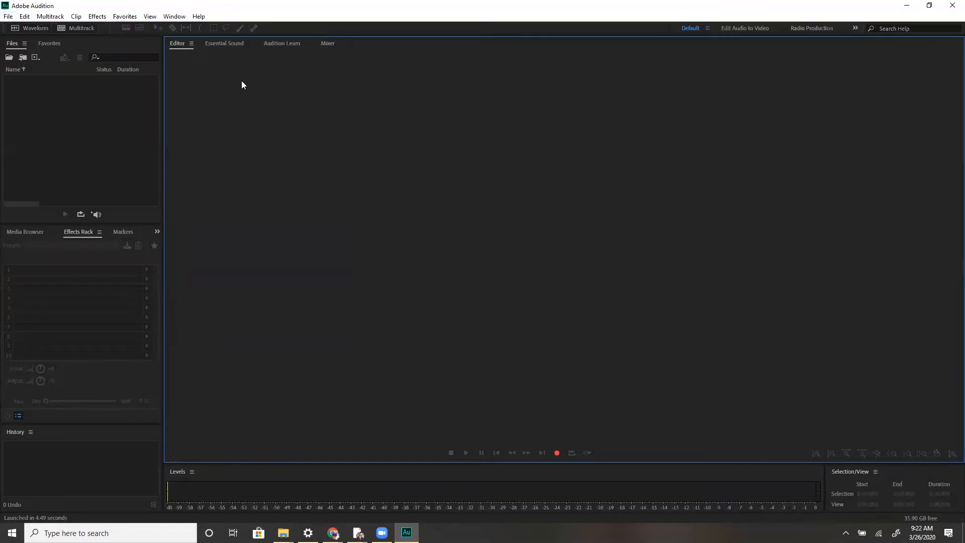
pyautogui.click(23, 18)
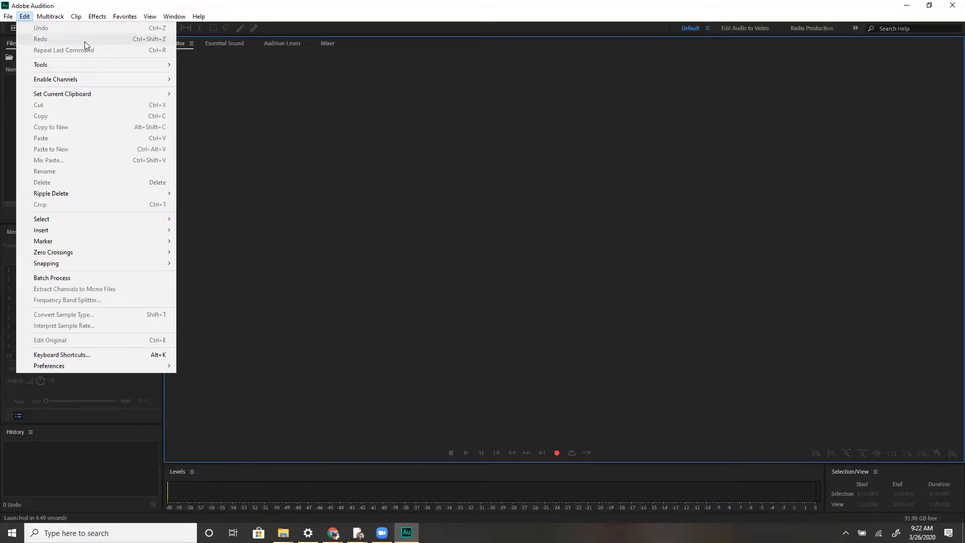
pyautogui.moveTo(90, 65)
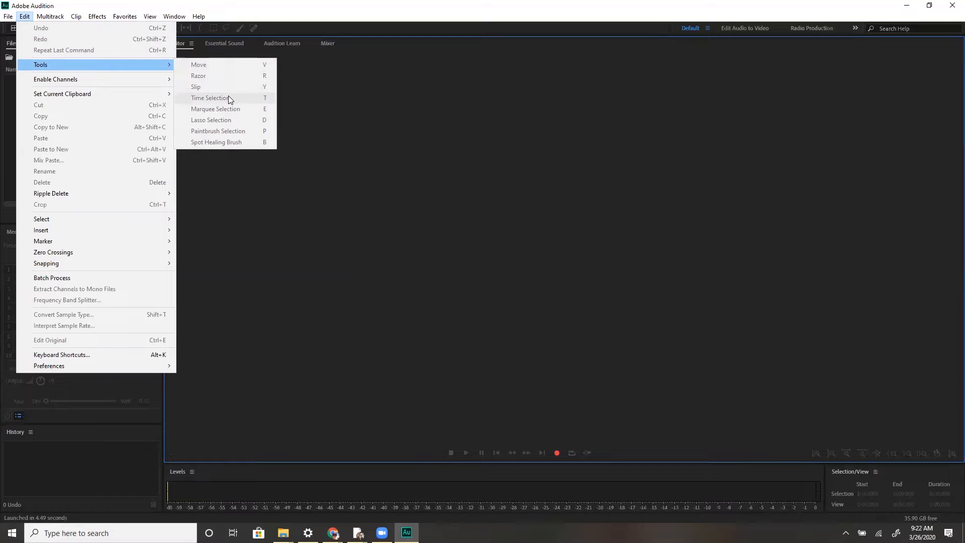
pyautogui.click(384, 100)
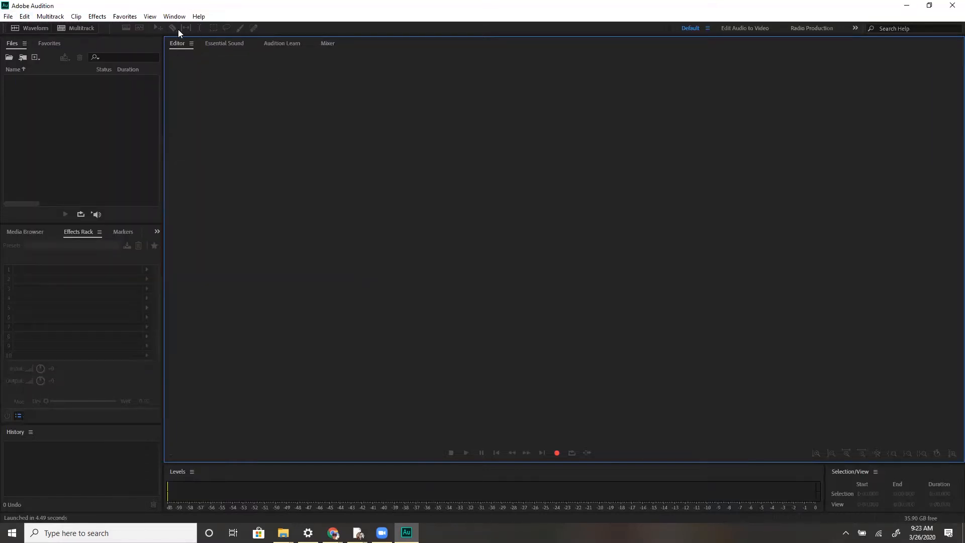
# Open the Audio Hardware preferences, looking over the Edit menu's Select and Preferences submenus on the way
pyautogui.click(24, 17)
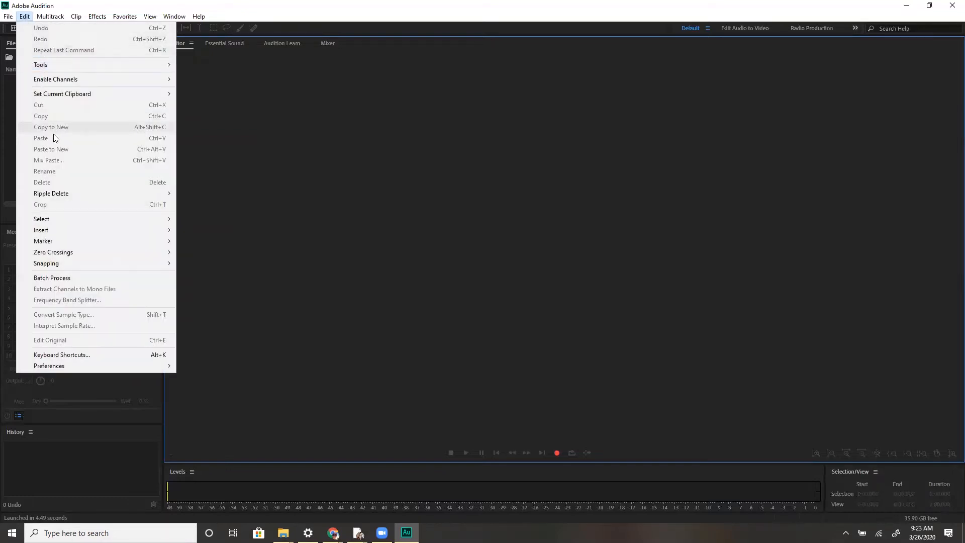
pyautogui.moveTo(63, 191)
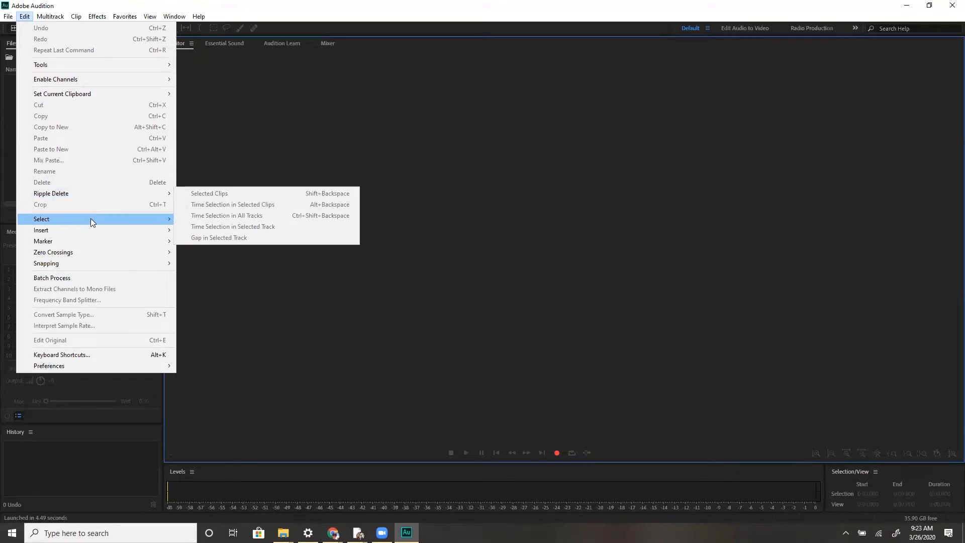
pyautogui.moveTo(90, 218)
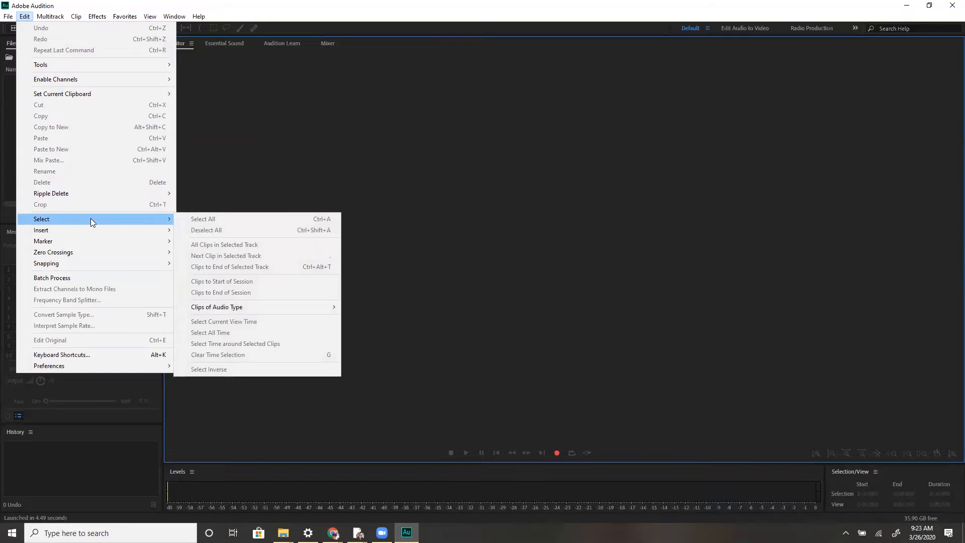
pyautogui.moveTo(120, 230)
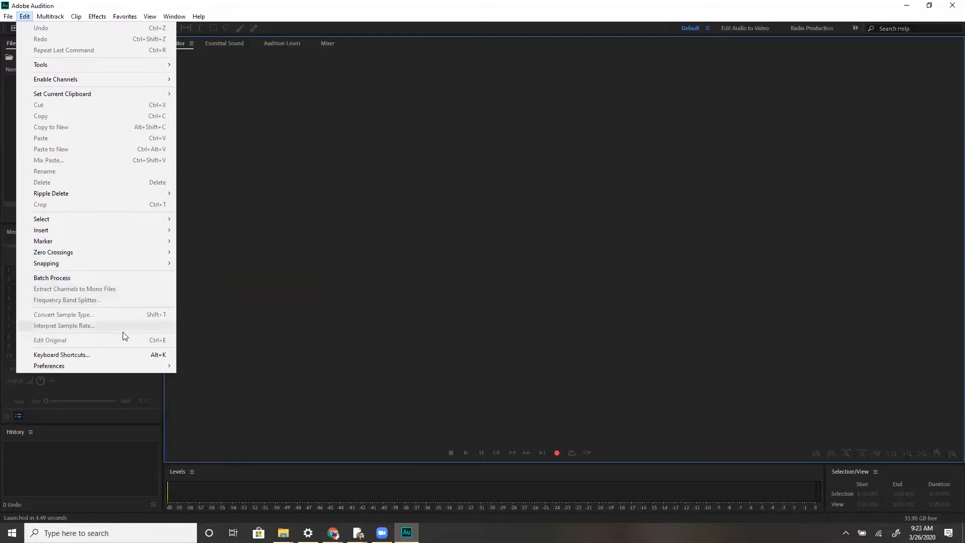
pyautogui.moveTo(116, 365)
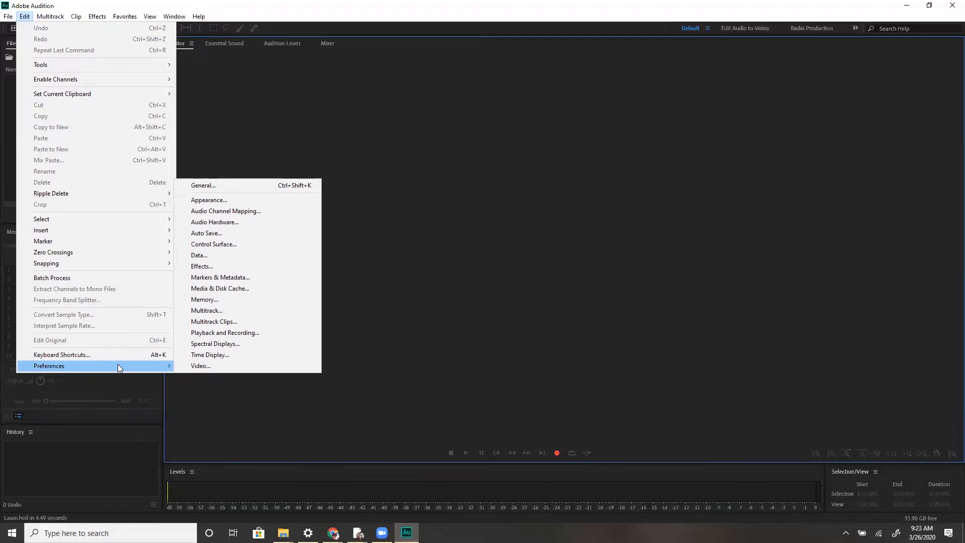
pyautogui.click(254, 223)
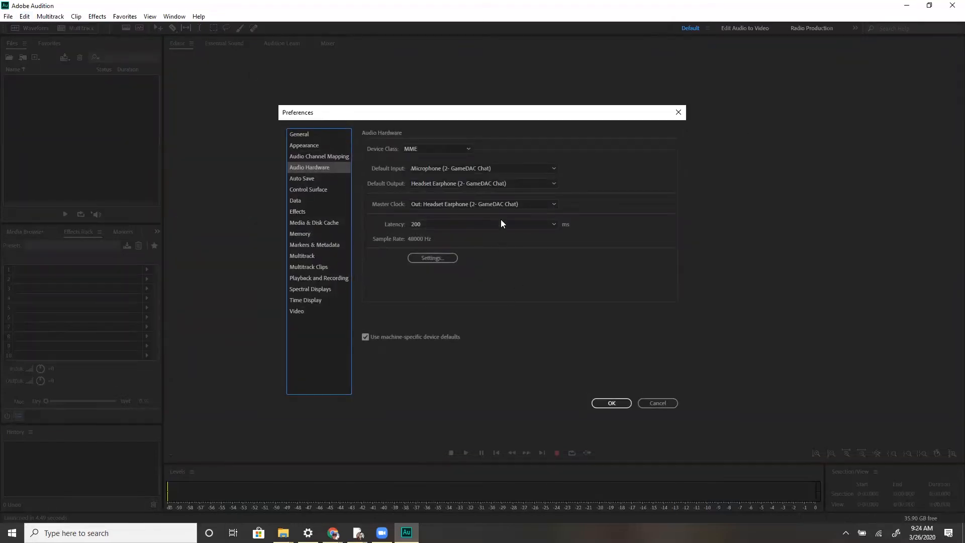
# Set the default output and master clock to Headset Earphone (2- GameDAC Chat) and confirm the preferences
pyautogui.click(495, 180)
pyautogui.click(489, 184)
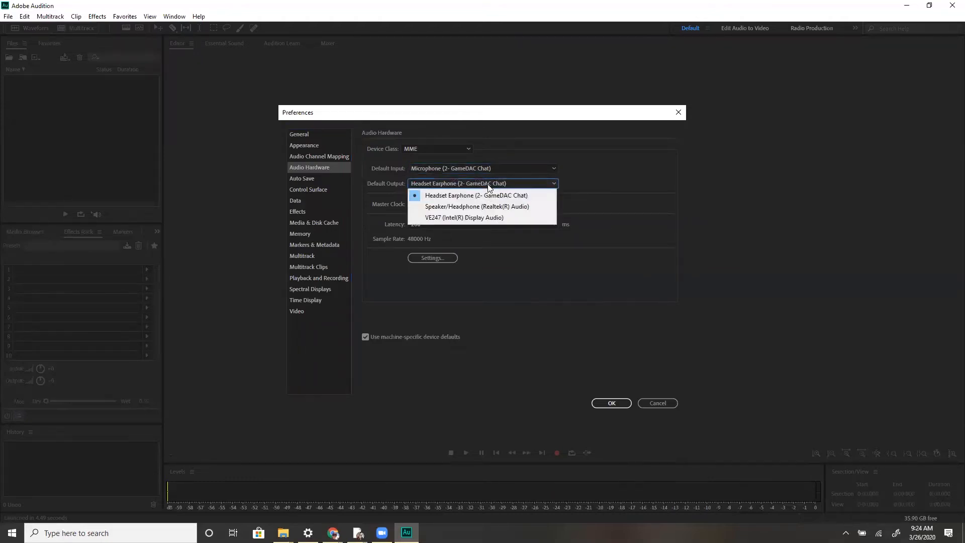
pyautogui.click(491, 196)
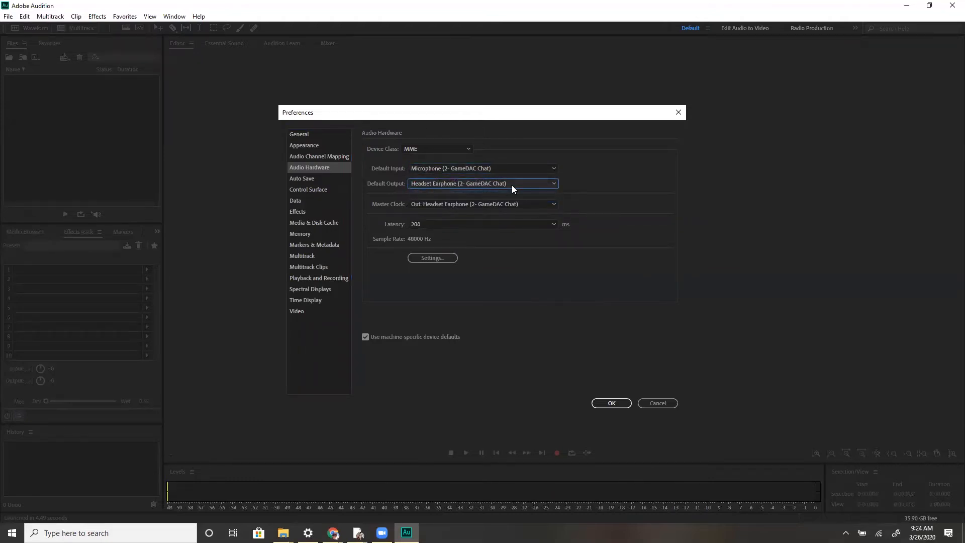
pyautogui.click(436, 204)
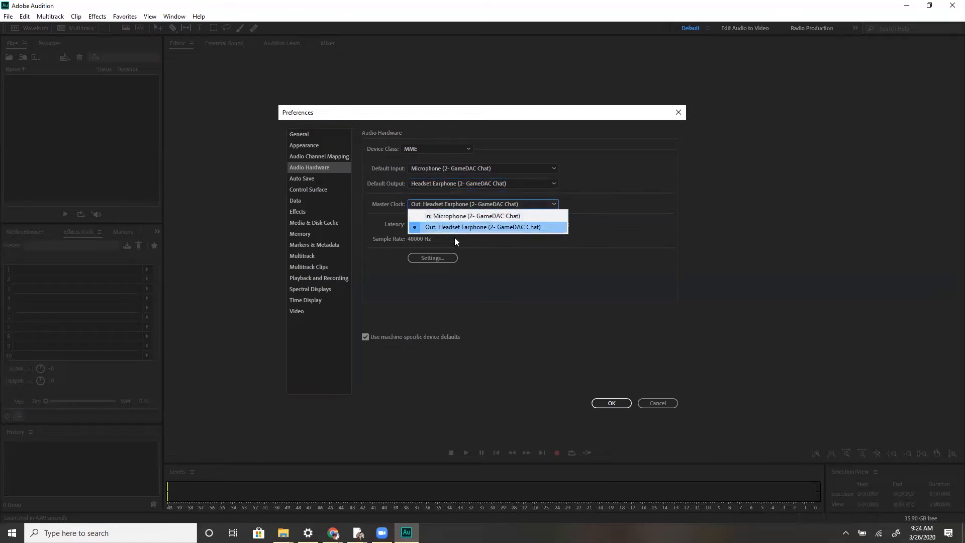
pyautogui.click(455, 236)
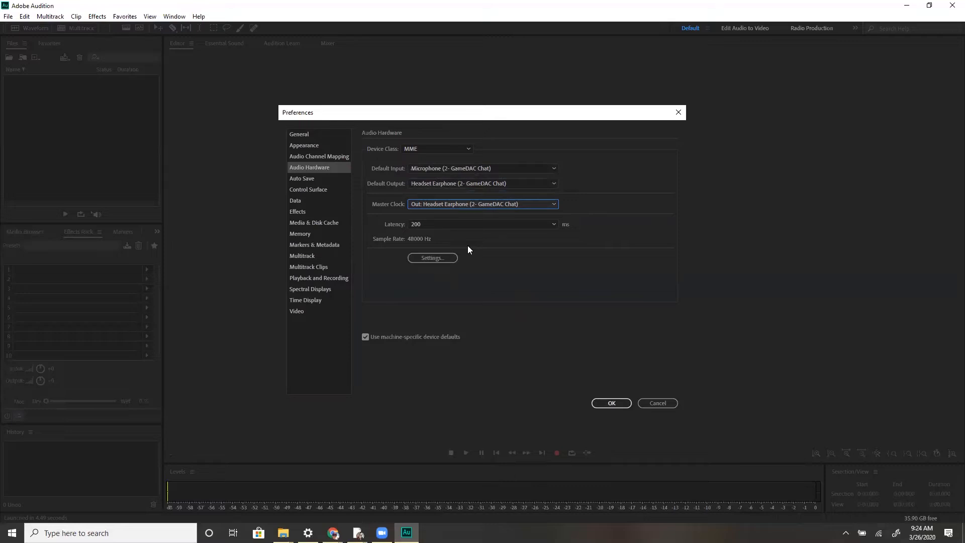
pyautogui.click(621, 404)
# Examine the Multitrack menu and its Tracks and Mixdown Session to New File submenus
pyautogui.click(48, 18)
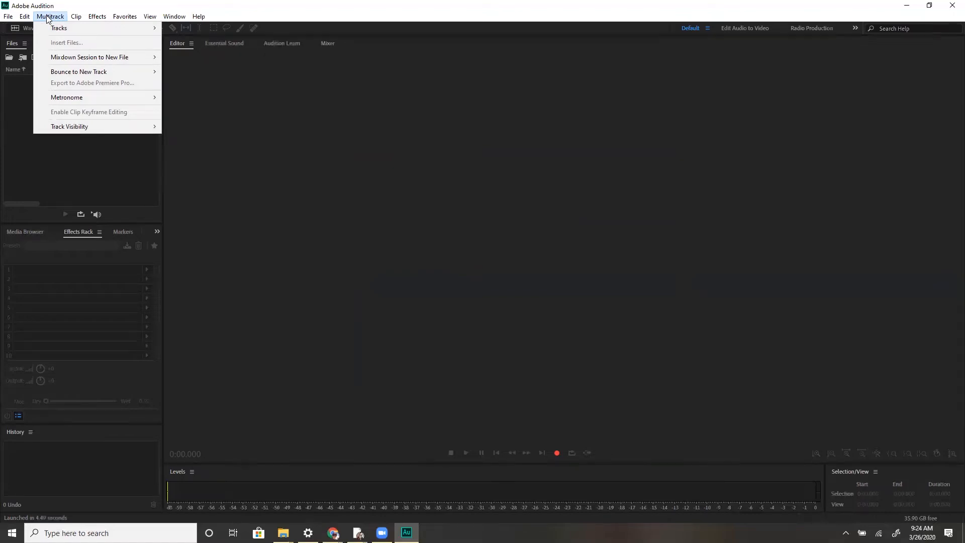
pyautogui.moveTo(58, 29)
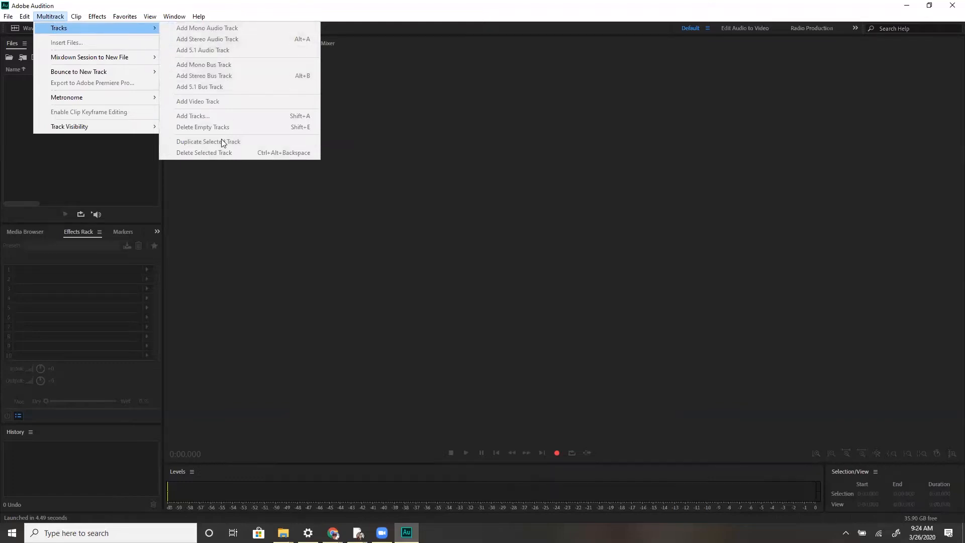
pyautogui.moveTo(116, 58)
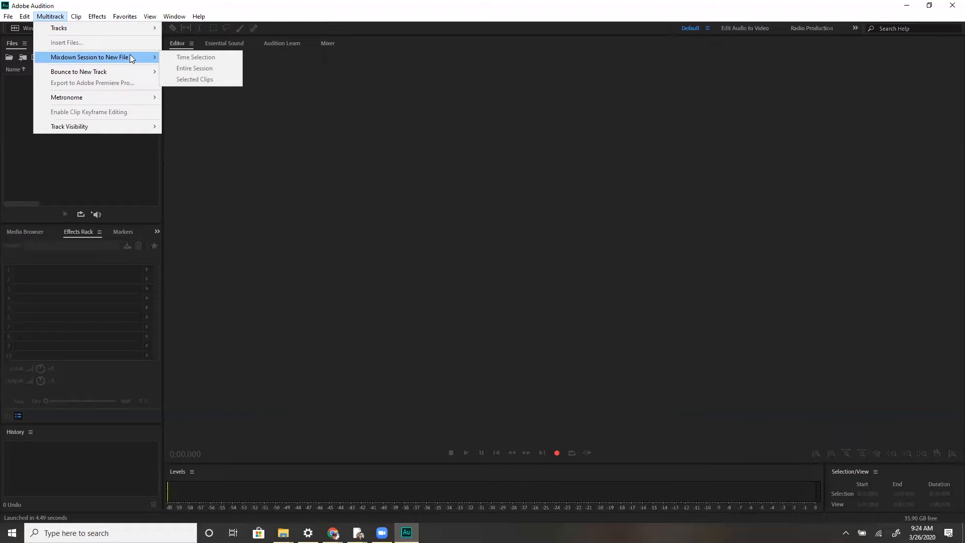
pyautogui.moveTo(10, 19)
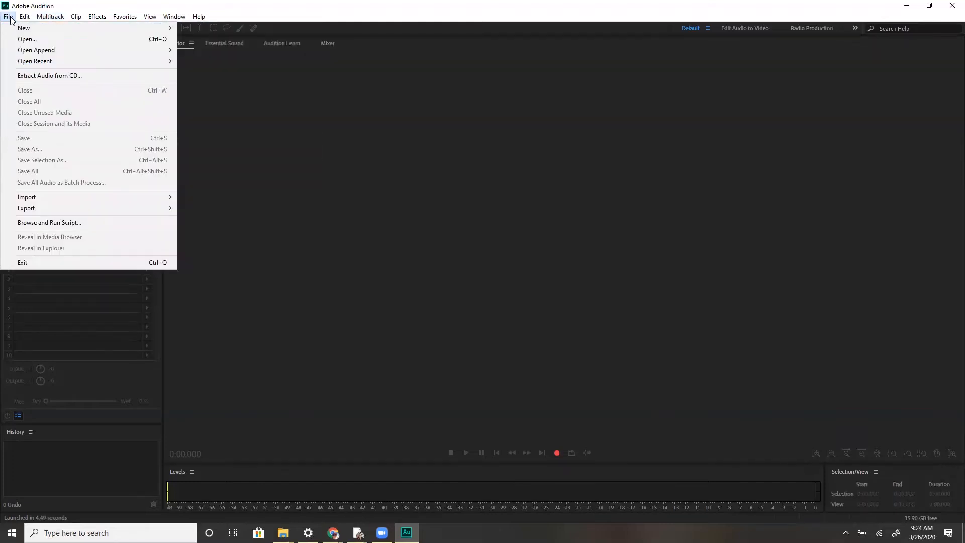
pyautogui.moveTo(57, 211)
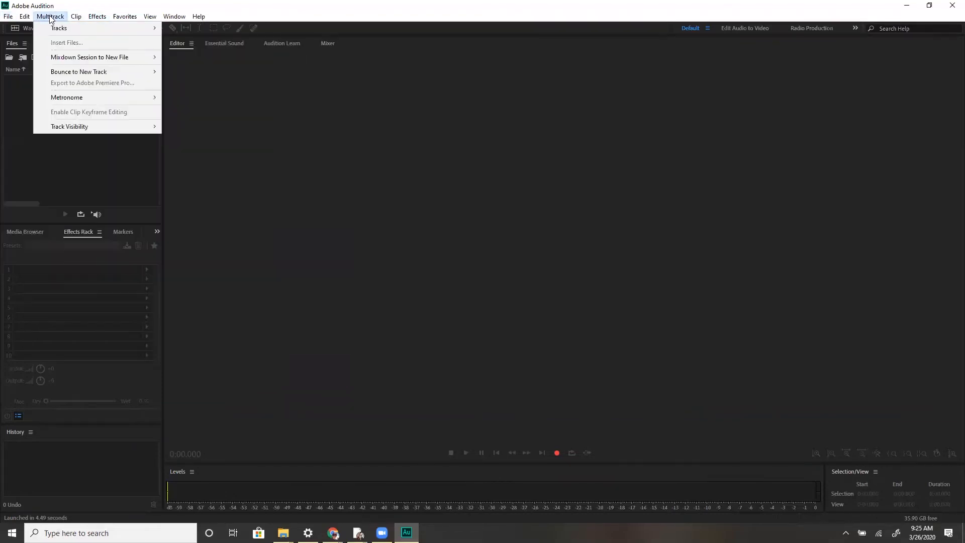
# Examine the Clip menu, including its Fade Out and Trim submenus
pyautogui.moveTo(62, 99)
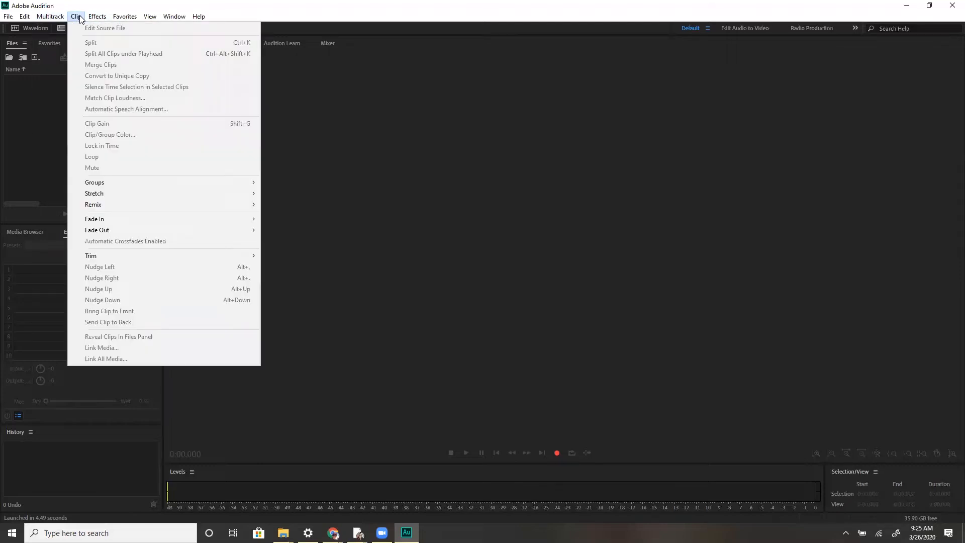
pyautogui.moveTo(100, 231)
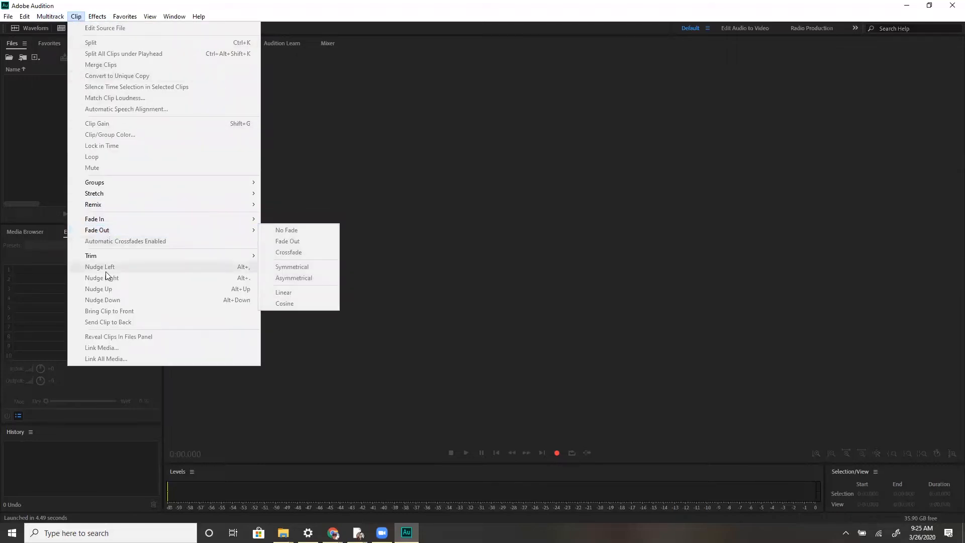
pyautogui.moveTo(122, 259)
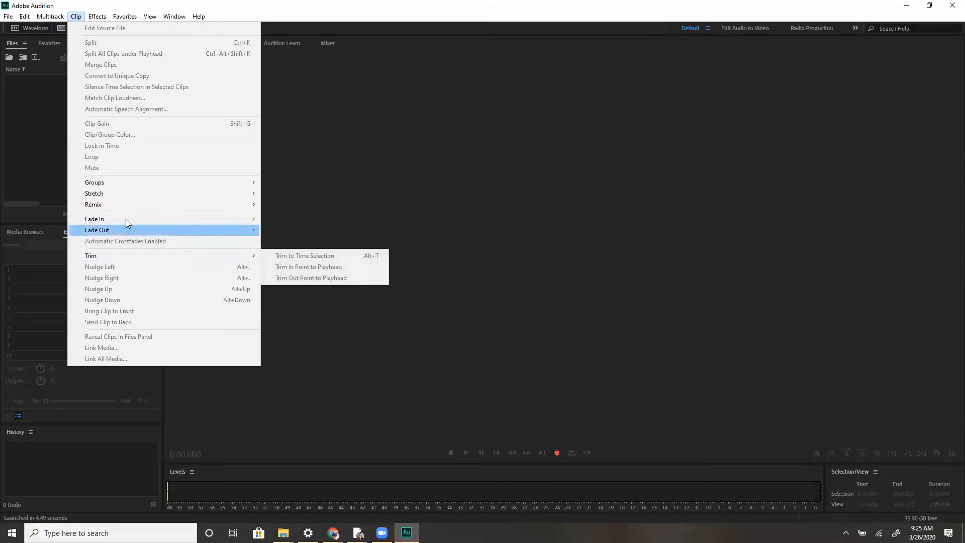
# Examine the Effects menu and its Generate, Delay and Echo, and Filter and EQ submenus
pyautogui.moveTo(141, 182)
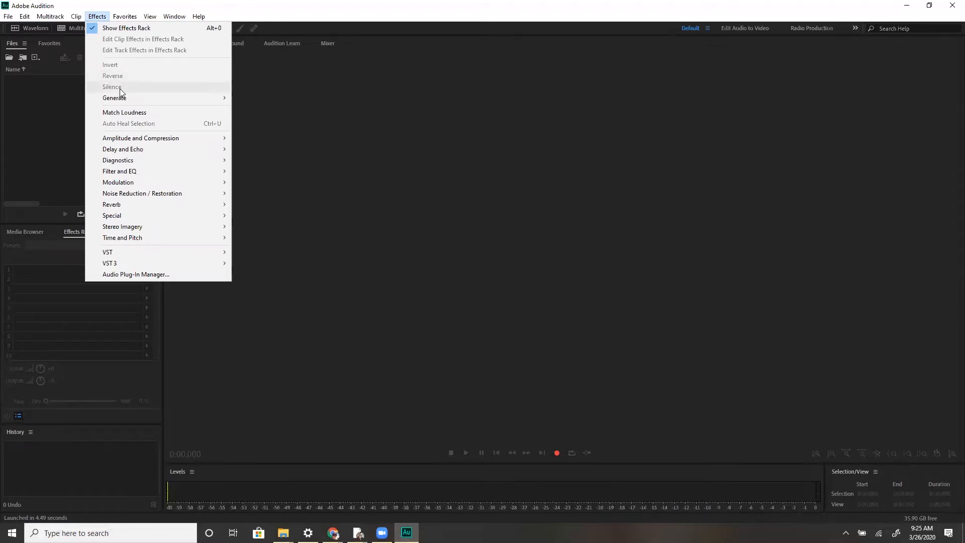
pyautogui.moveTo(122, 101)
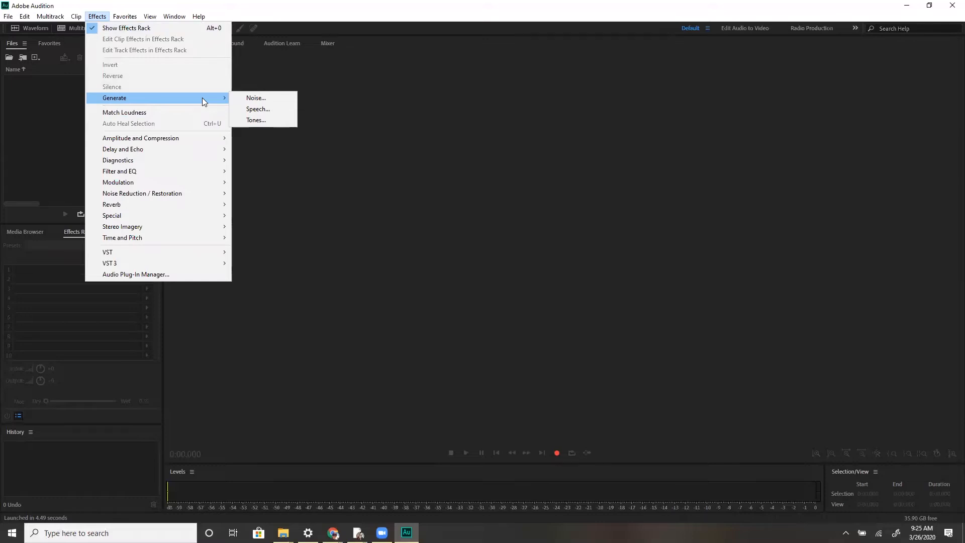
pyautogui.click(195, 112)
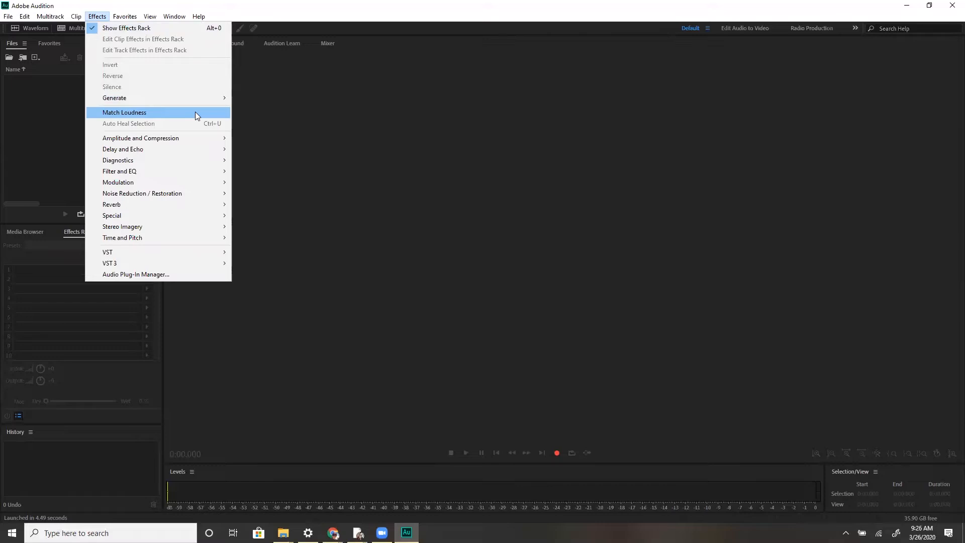
pyautogui.moveTo(184, 138)
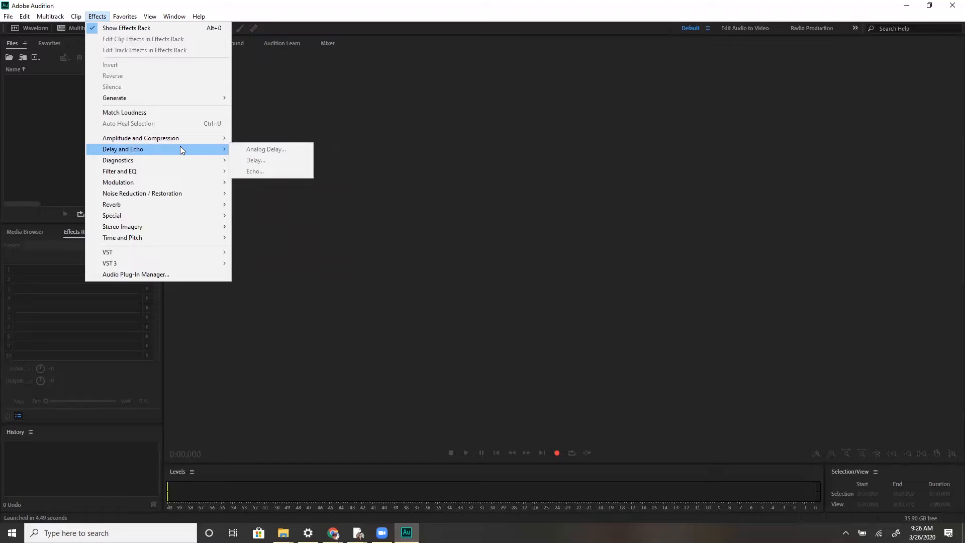
pyautogui.moveTo(182, 167)
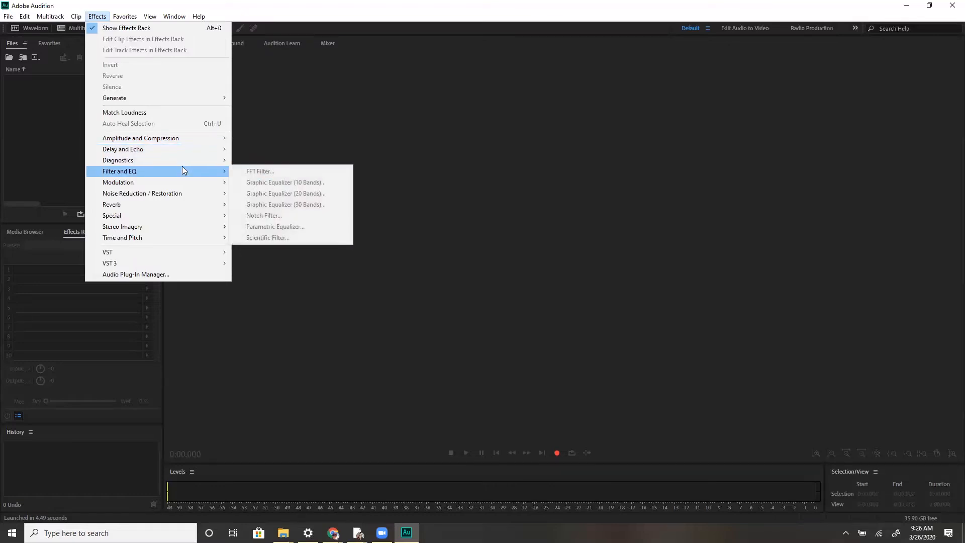
# Examine the View menu's Time Display and Waveform Channels submenus and the Window menu's panel list
pyautogui.moveTo(181, 189)
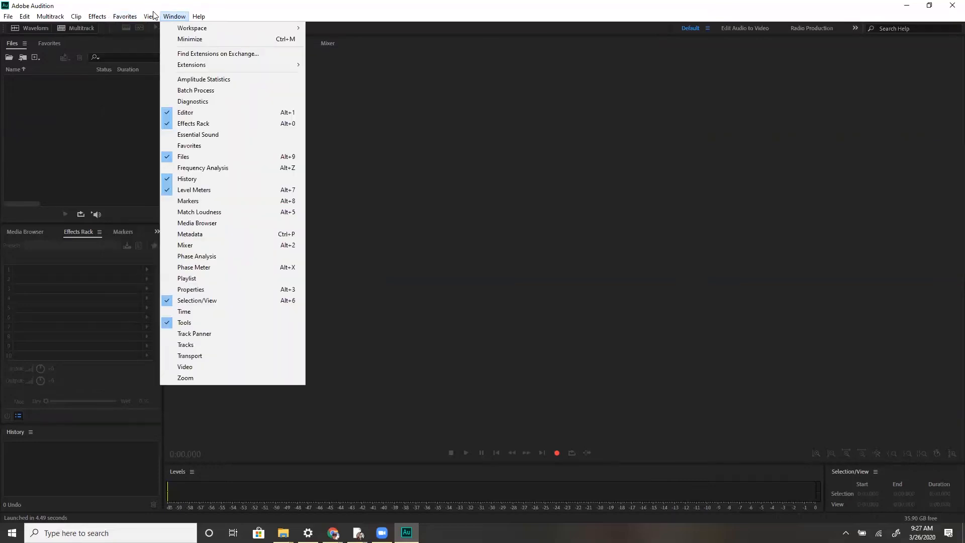
pyautogui.moveTo(152, 16)
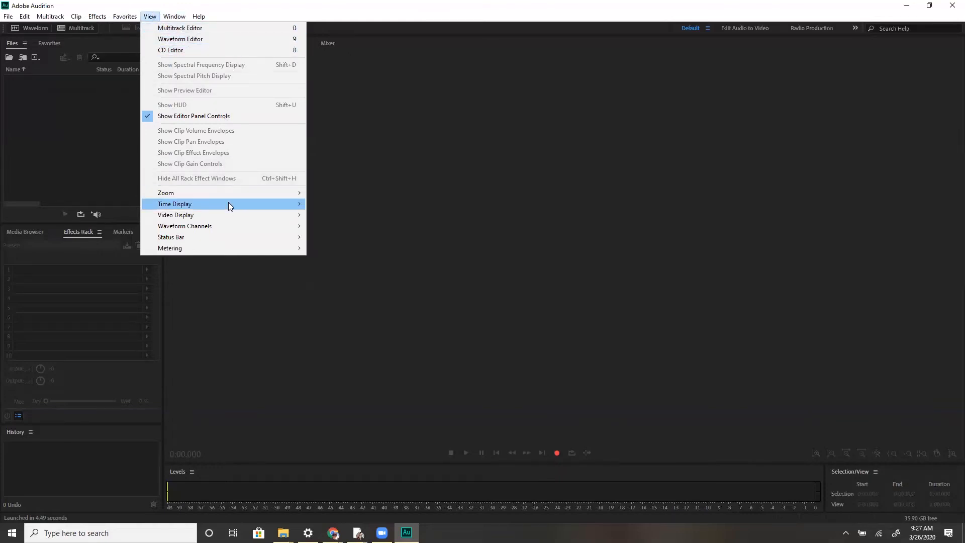
pyautogui.moveTo(228, 203)
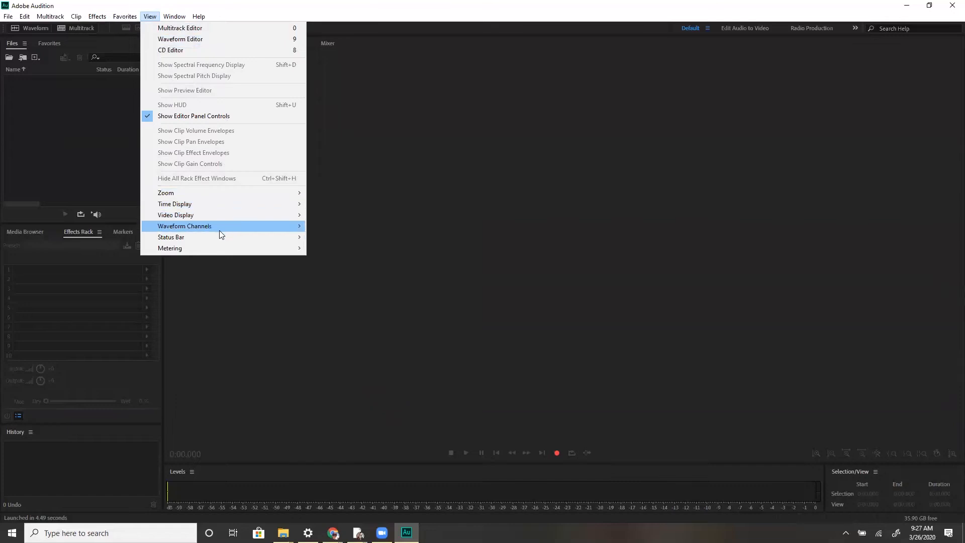
pyautogui.moveTo(218, 248)
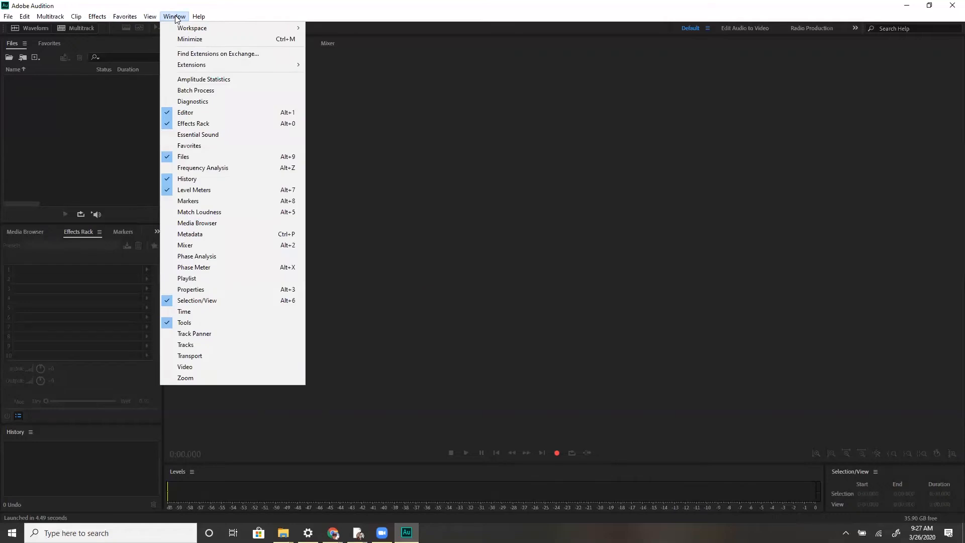
pyautogui.click(532, 157)
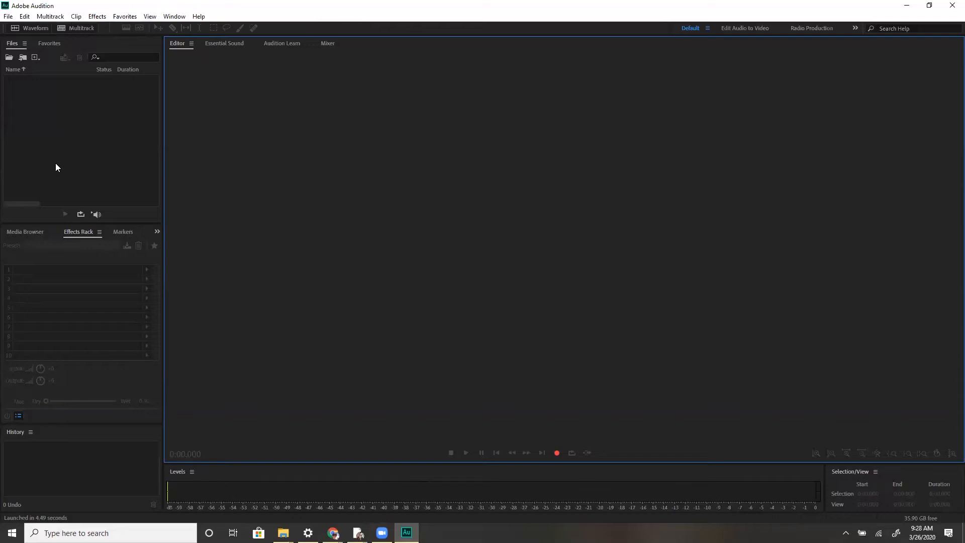
# Open the Amplitude Statistics panel and switch among the Files, Favorites and Amplitude Statistics tabs
pyautogui.click(176, 18)
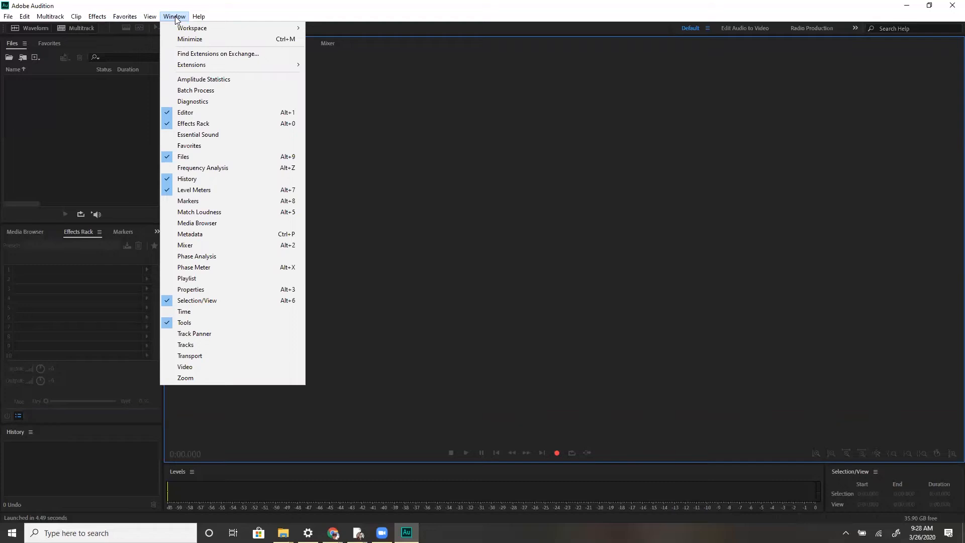
pyautogui.click(184, 82)
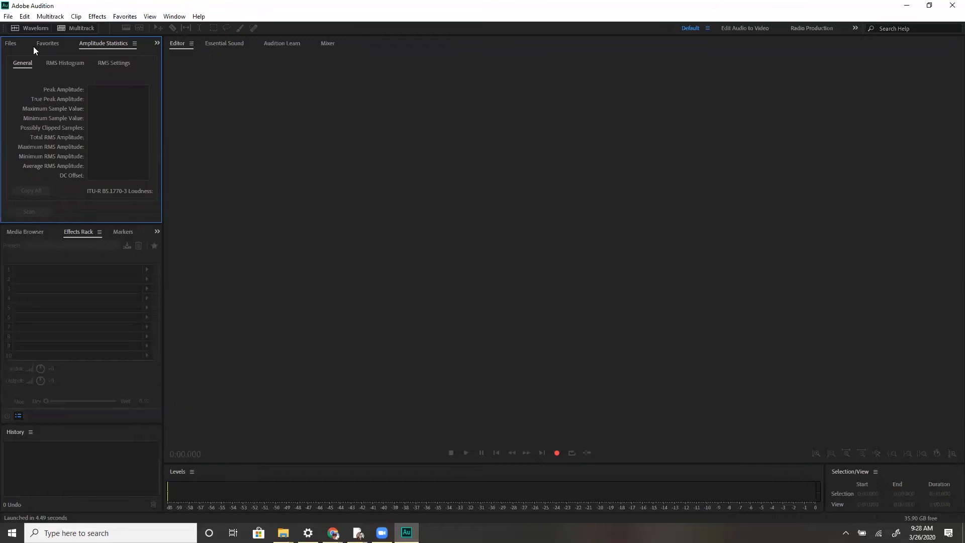
pyautogui.click(10, 44)
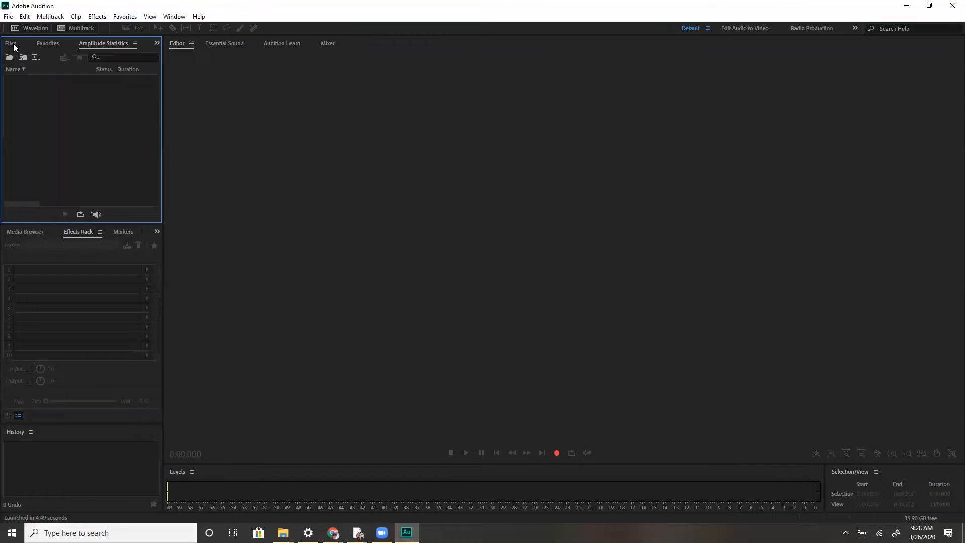
pyautogui.click(46, 44)
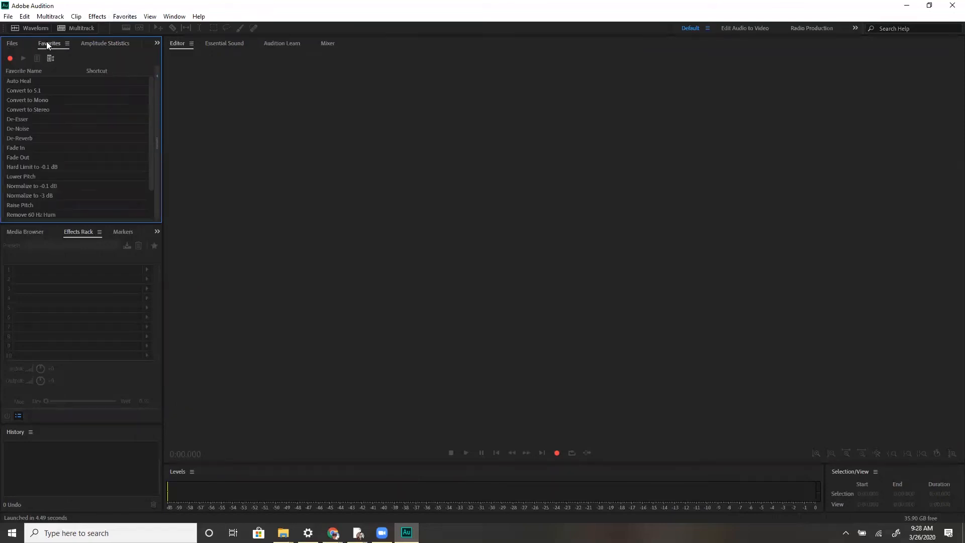
pyautogui.click(103, 43)
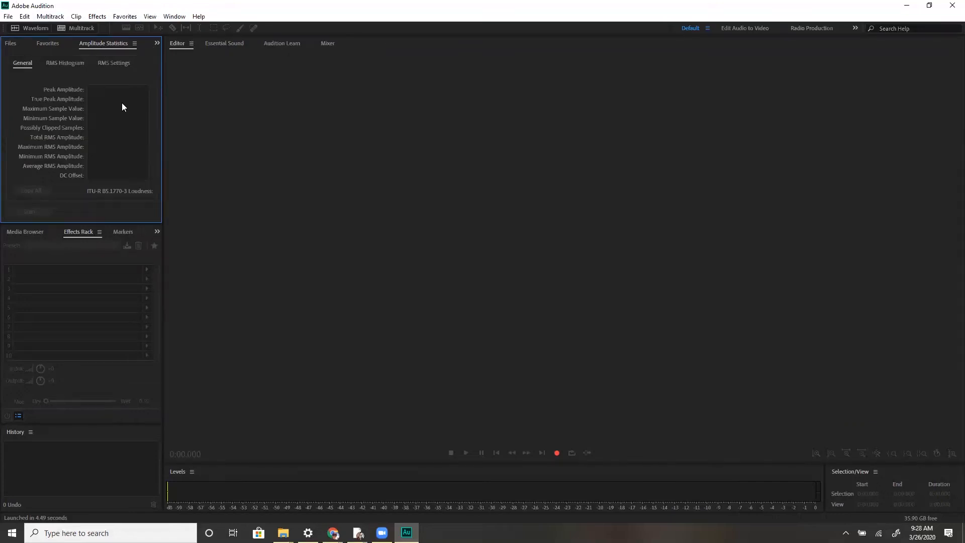
# Close the Amplitude Statistics panel and bring up the Mixer panel
pyautogui.click(174, 17)
pyautogui.click(181, 79)
pyautogui.click(175, 17)
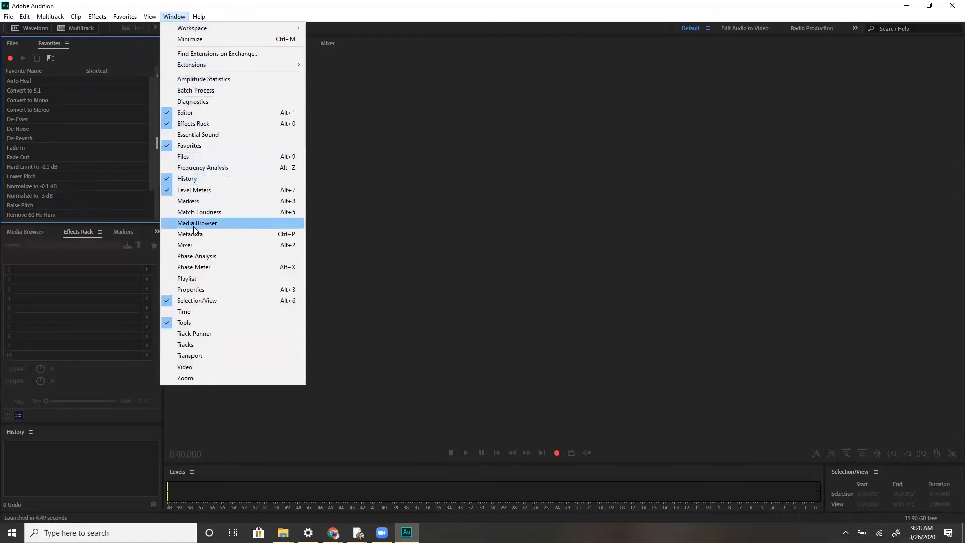
pyautogui.click(191, 246)
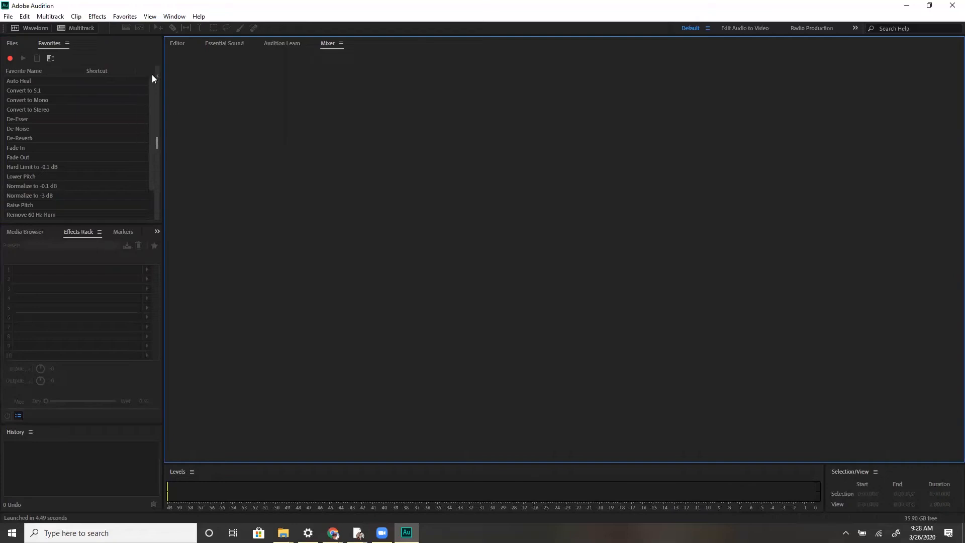
# Look through the Editor, Essential Sound, Audition Learn and Mixer panels
pyautogui.click(177, 46)
pyautogui.click(218, 43)
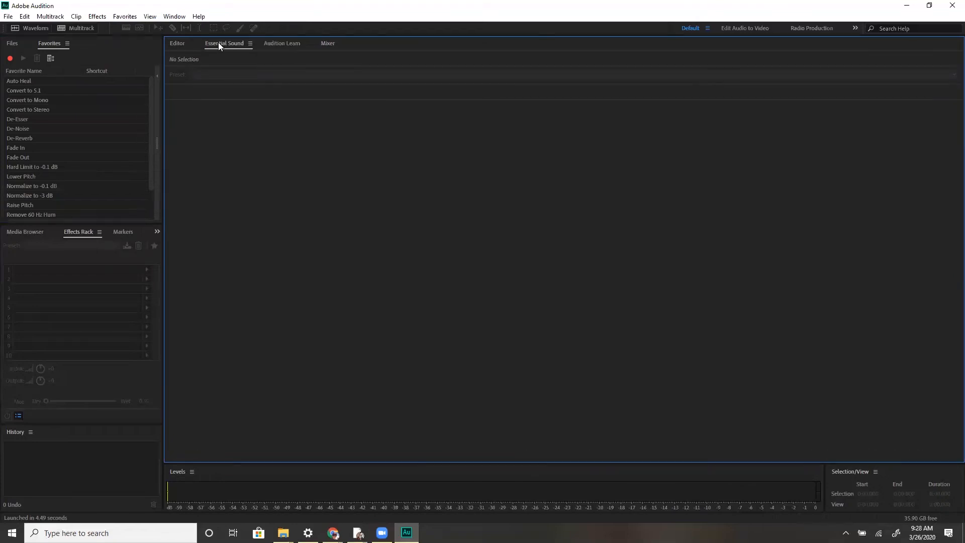
pyautogui.click(274, 44)
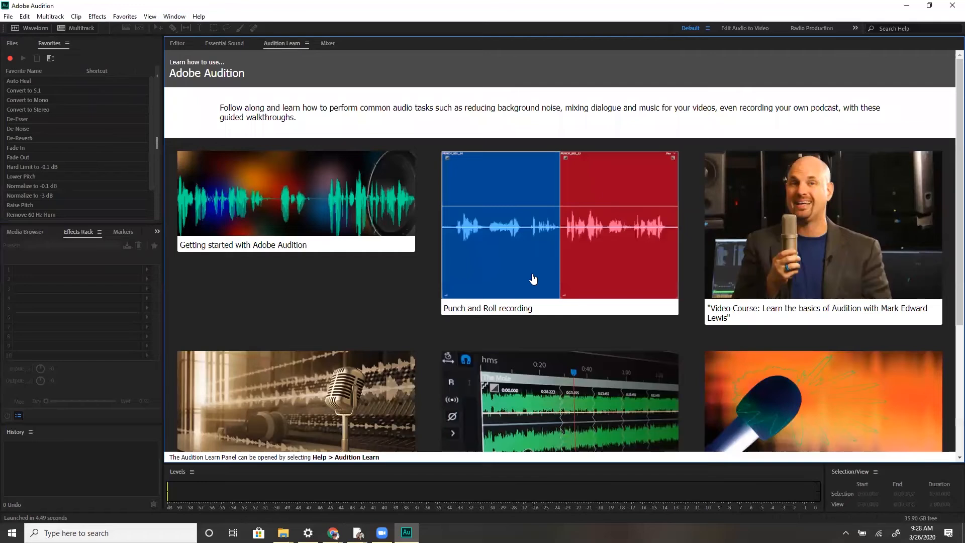
pyautogui.scroll(-3, 532, 280)
pyautogui.scroll(3, 532, 280)
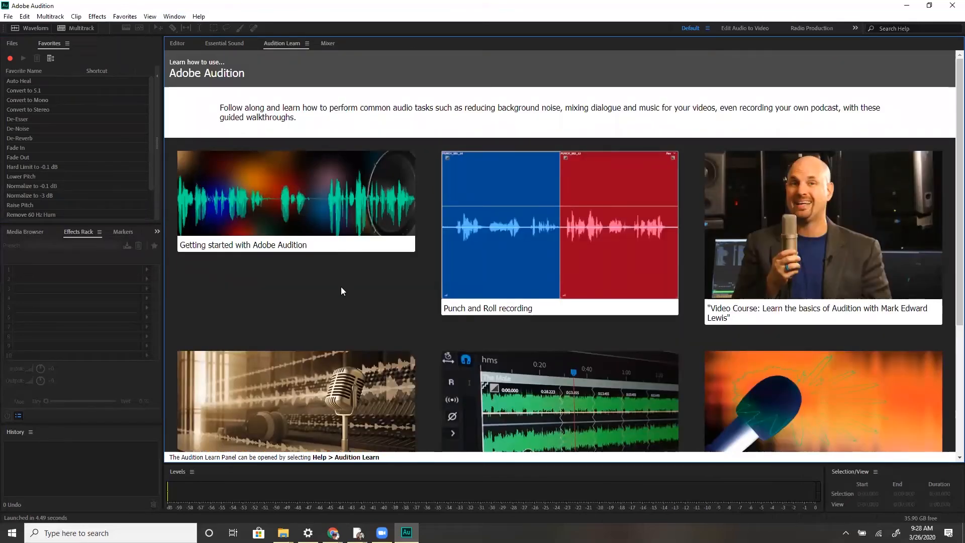
pyautogui.click(331, 43)
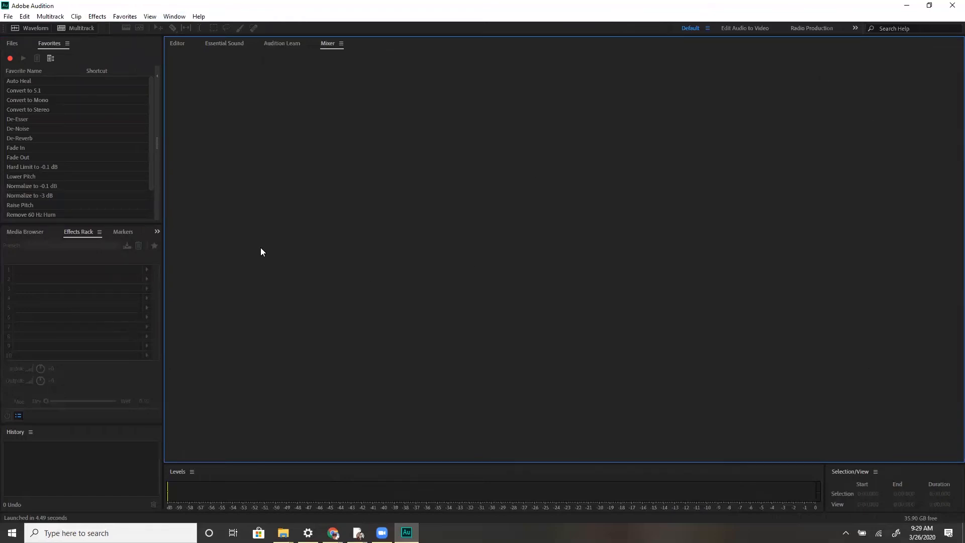
# Examine the Help menu and switch back to the Files panel
pyautogui.click(198, 17)
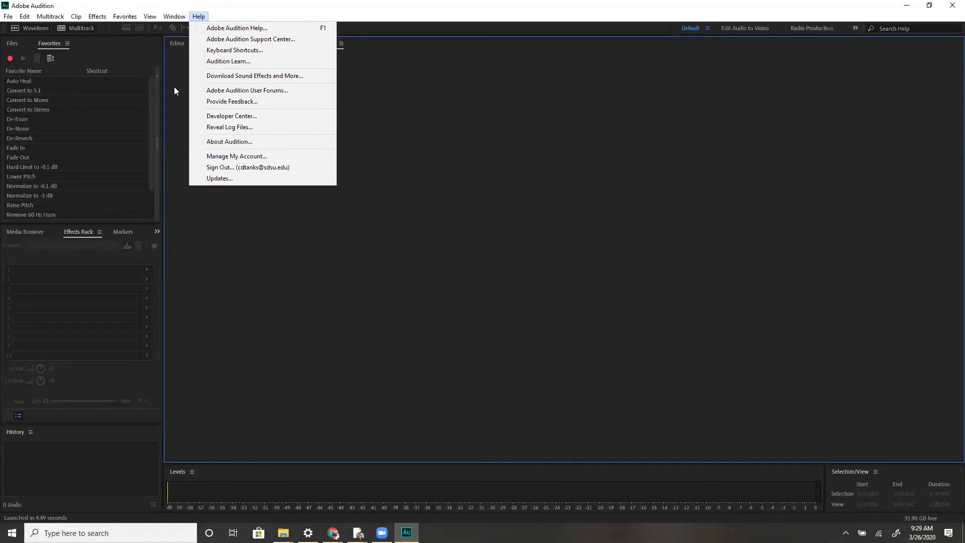
pyautogui.click(230, 265)
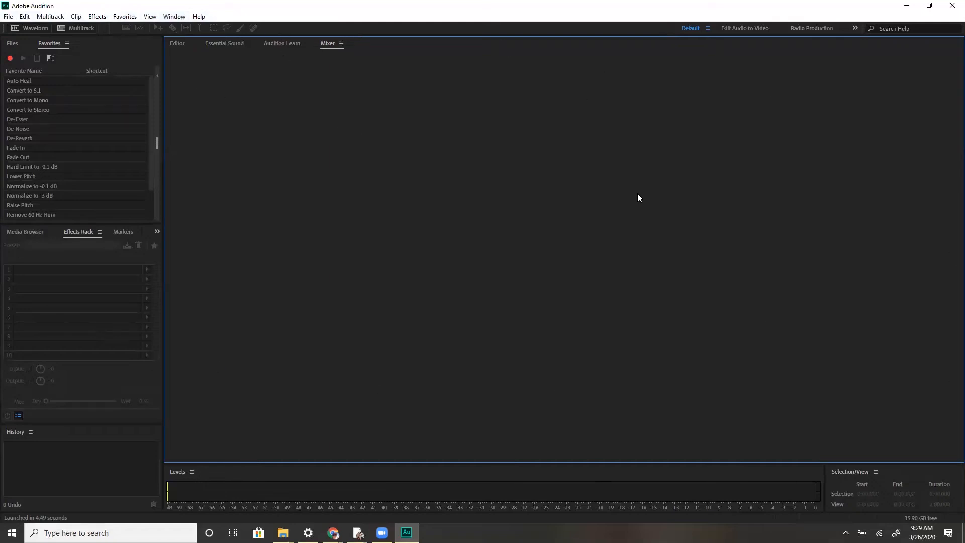
pyautogui.click(12, 44)
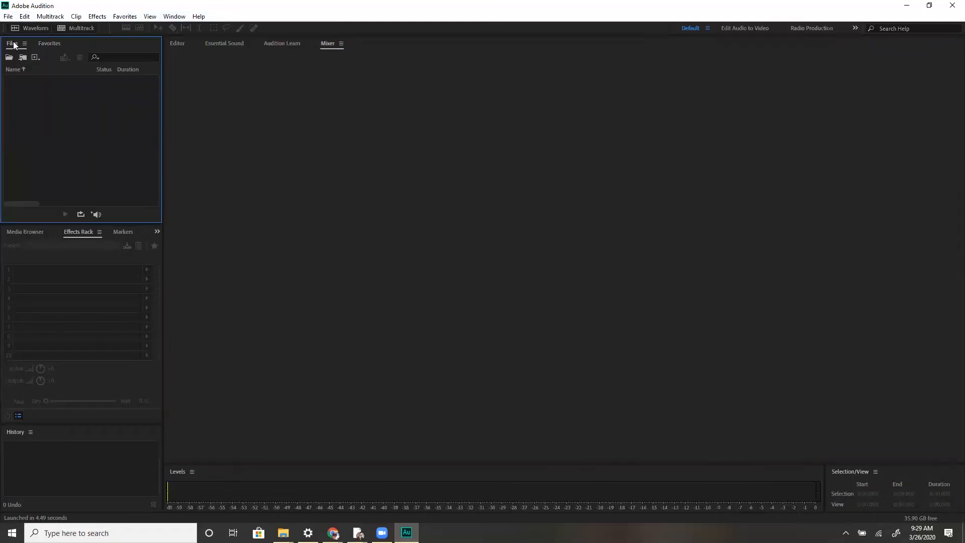
# Open the Episode_1_Well_Actually Mixdown 1.mp3 file from the Well Actually folder
pyautogui.click(8, 16)
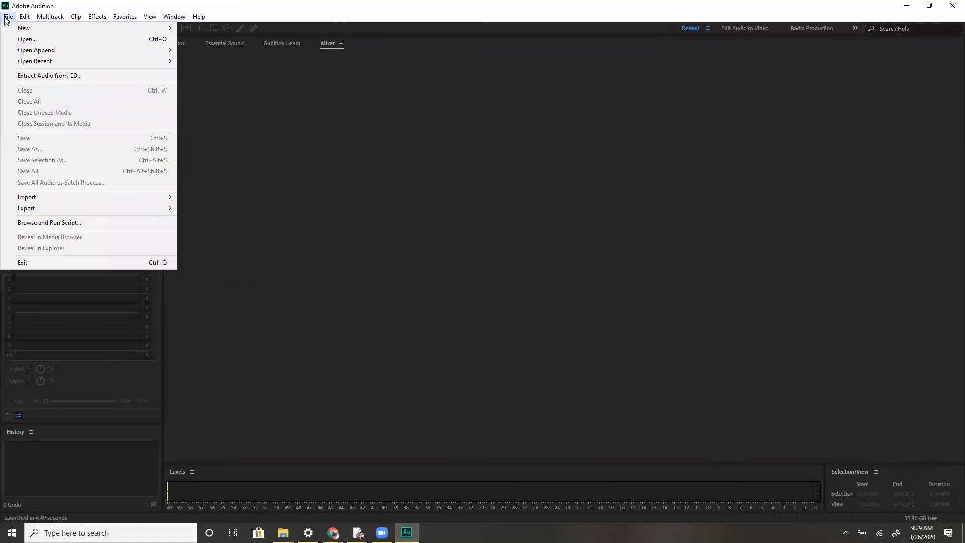
pyautogui.click(275, 119)
pyautogui.click(9, 58)
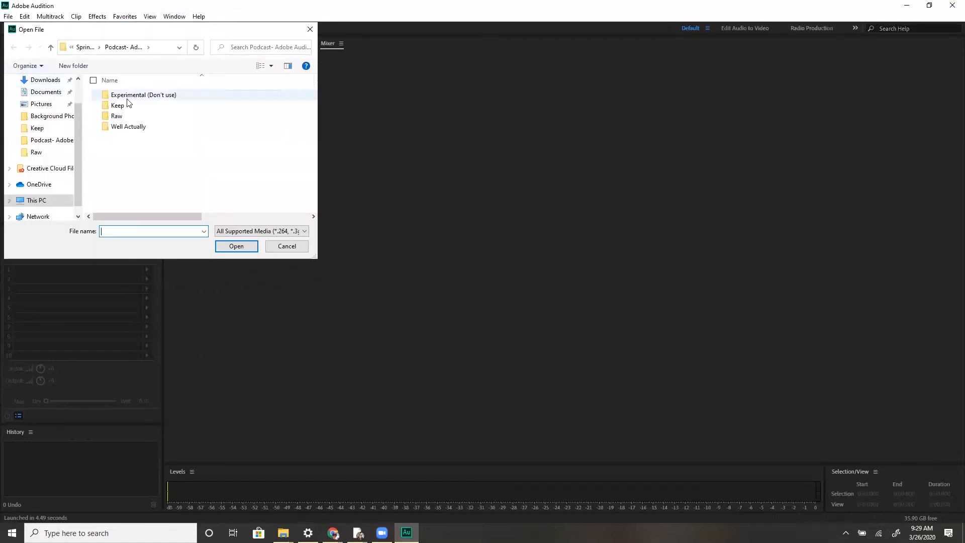
pyautogui.doubleClick(124, 126)
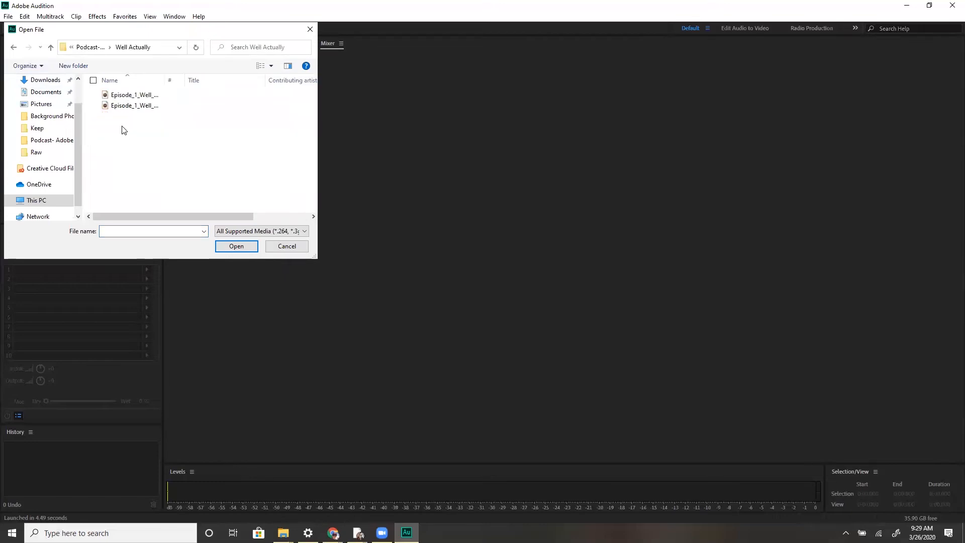
pyautogui.doubleClick(133, 95)
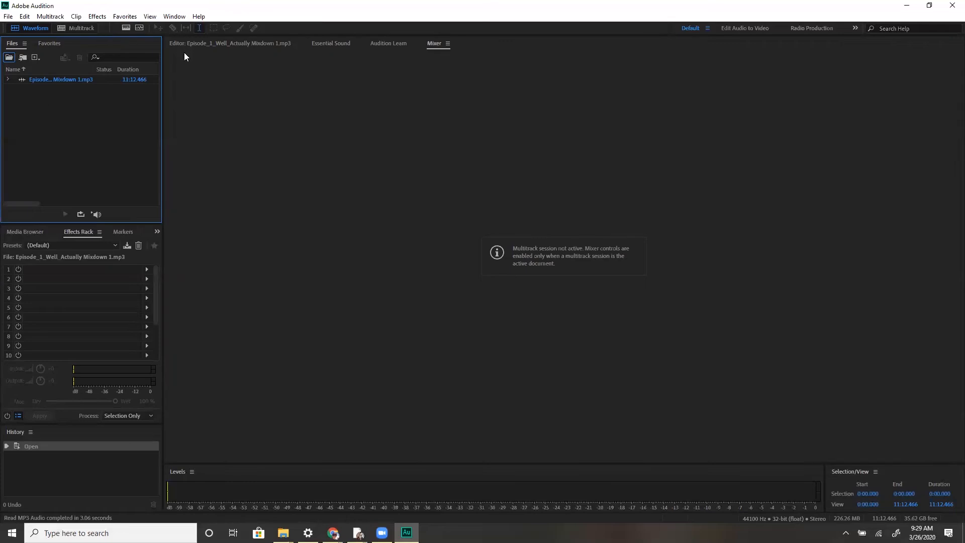
# Switch to the episode's waveform in the Editor and briefly play and stop it
pyautogui.click(214, 43)
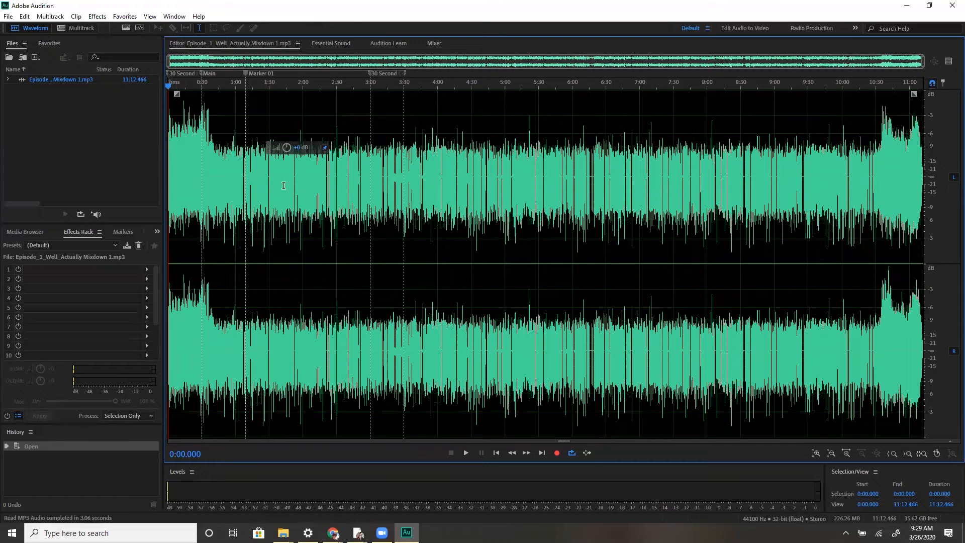
pyautogui.press('space')
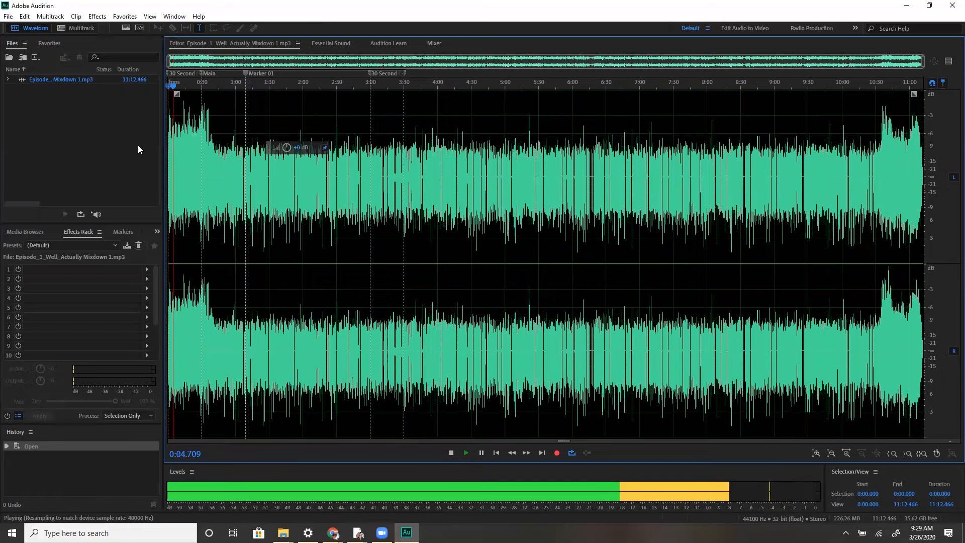
pyautogui.press('space')
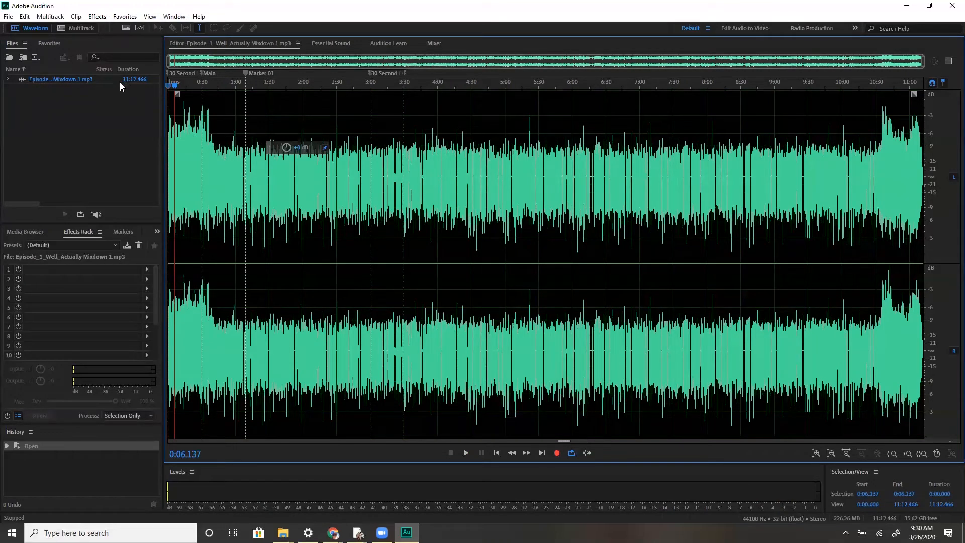
# Switch among the Favorites, Media Browser and Effects Rack panels
pyautogui.click(46, 42)
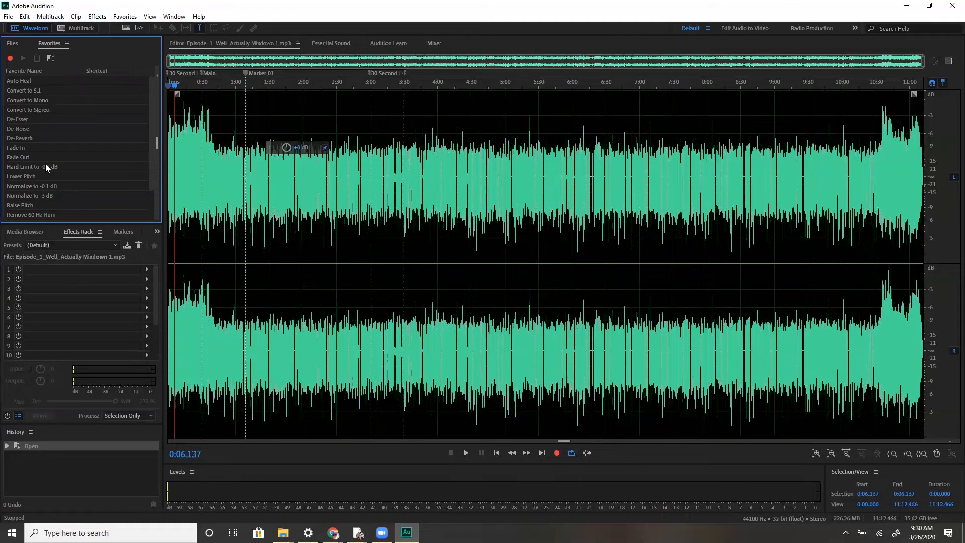
pyautogui.click(34, 231)
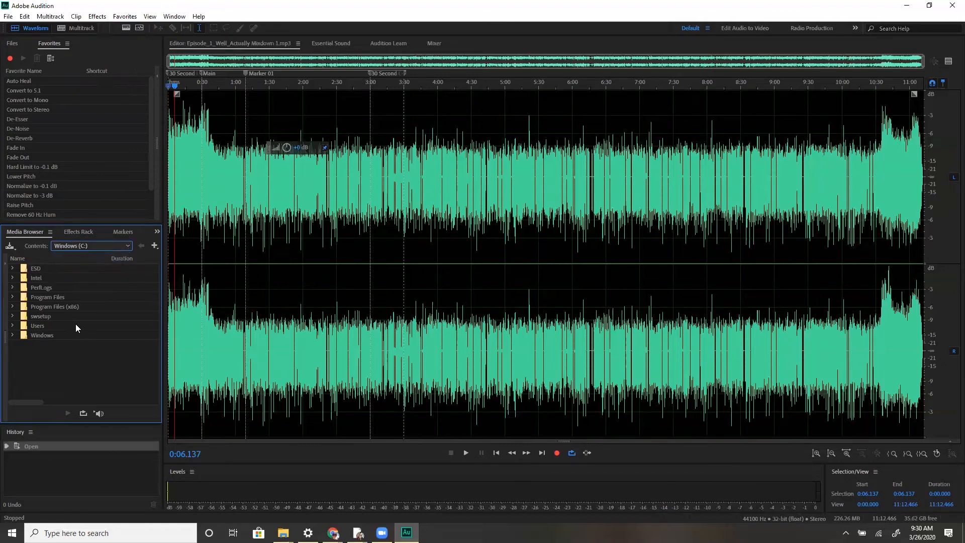
pyautogui.click(73, 232)
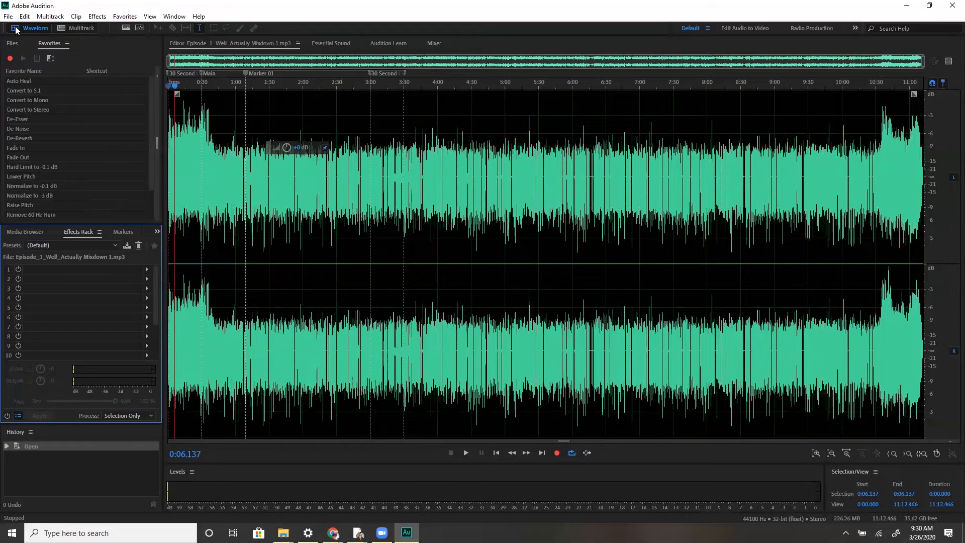
# Open the Podcast_Intro_WA_Take_2_20200324_Mixdown.mp3 file from the Keep > Intro folder
pyautogui.click(11, 43)
pyautogui.click(8, 57)
pyautogui.scroll(2, 50, 98)
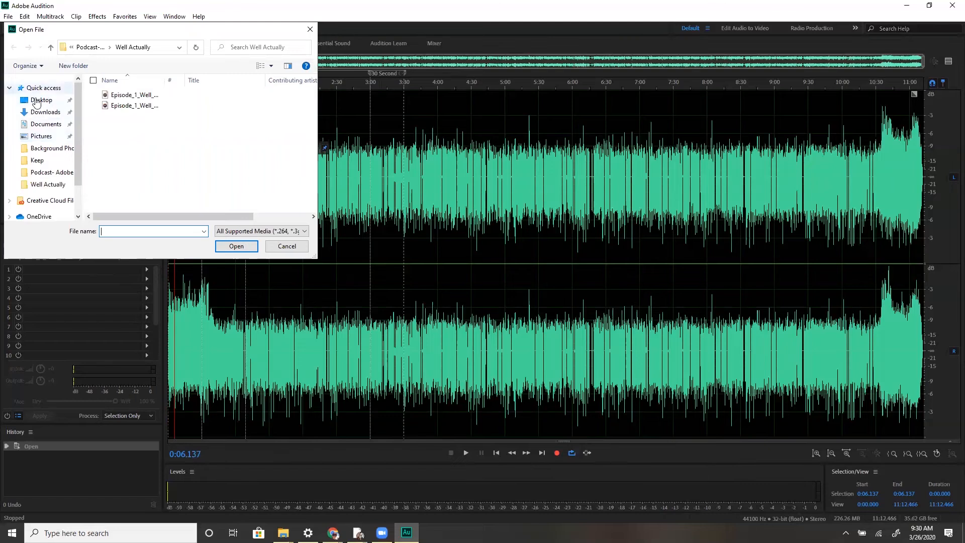
pyautogui.click(51, 171)
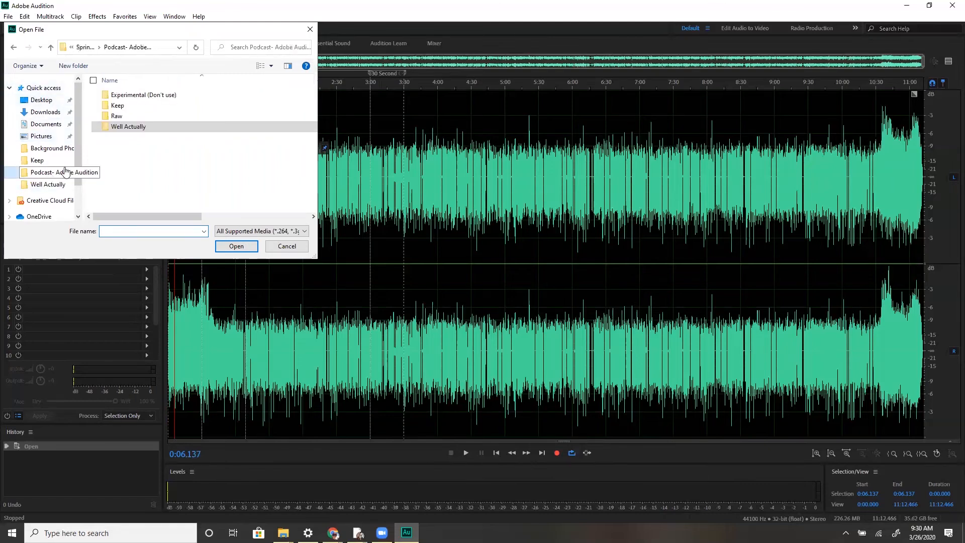
pyautogui.doubleClick(108, 105)
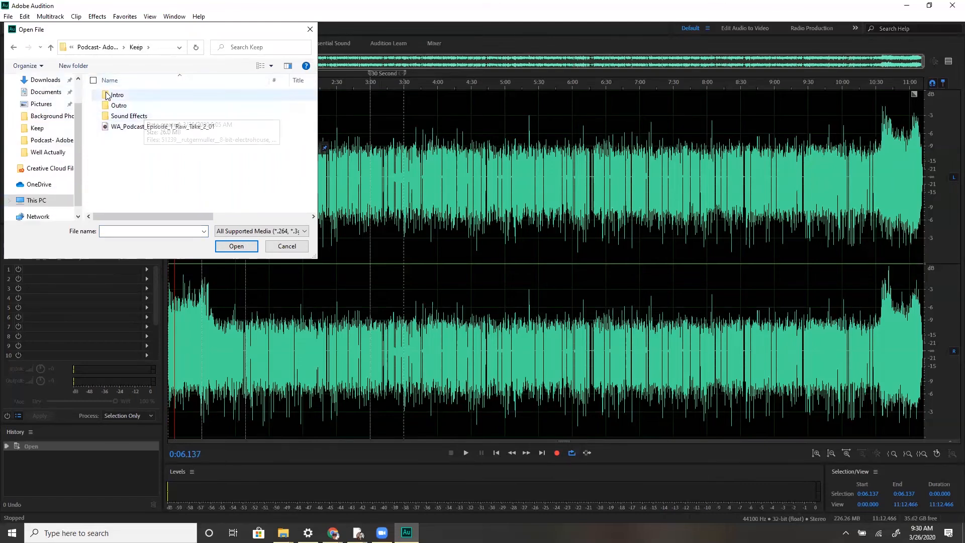
pyautogui.doubleClick(108, 96)
pyautogui.doubleClick(112, 95)
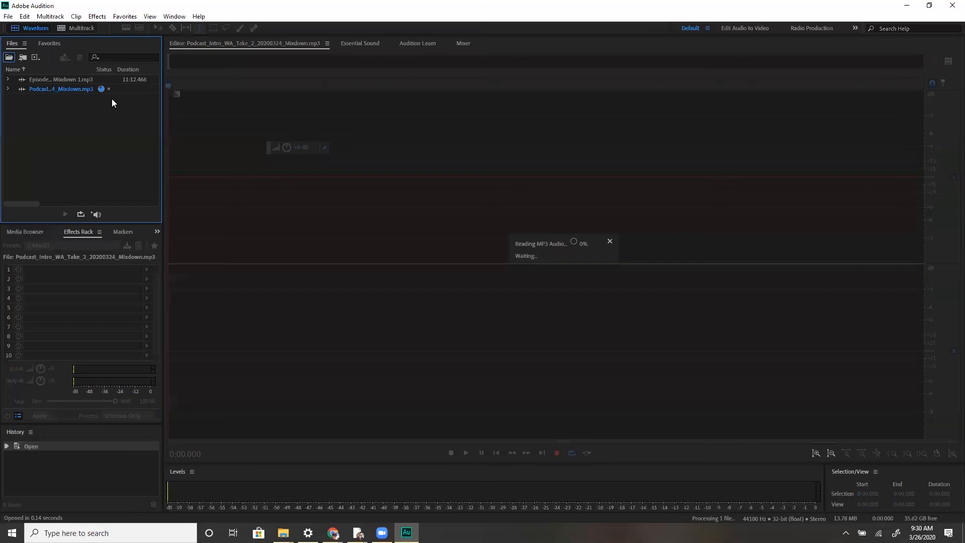
# Open the WA_Outro_Final_Mixdown.wav file from the Keep > Outro folder
pyautogui.click(9, 57)
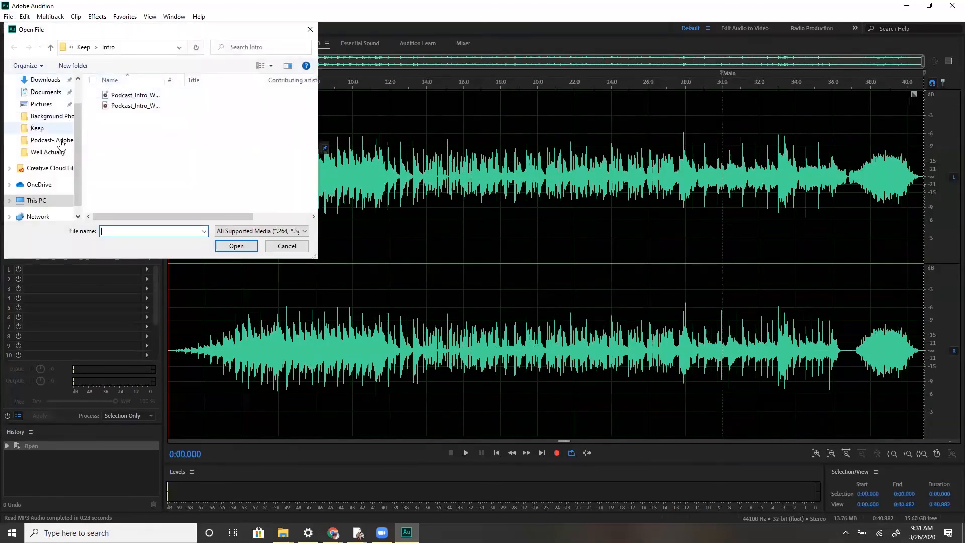
pyautogui.click(84, 48)
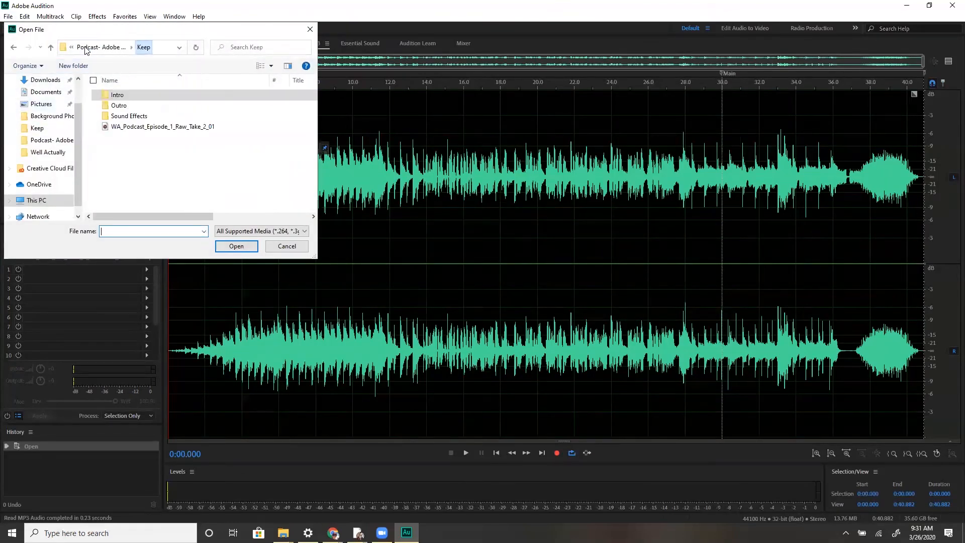
pyautogui.doubleClick(118, 106)
pyautogui.click(129, 97)
pyautogui.doubleClick(129, 97)
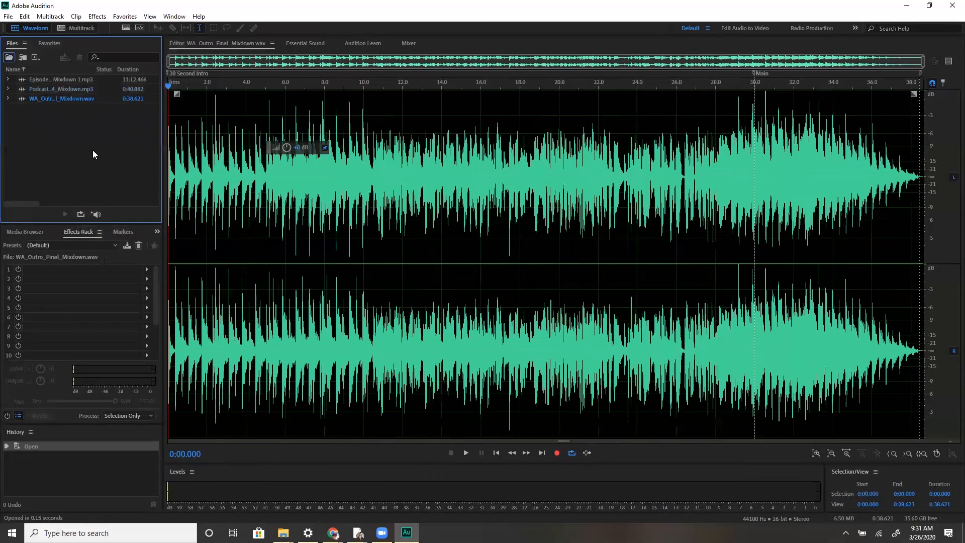
# Create a new multitrack session named Experiment using the Podcast template
pyautogui.click(51, 16)
pyautogui.moveTo(59, 29)
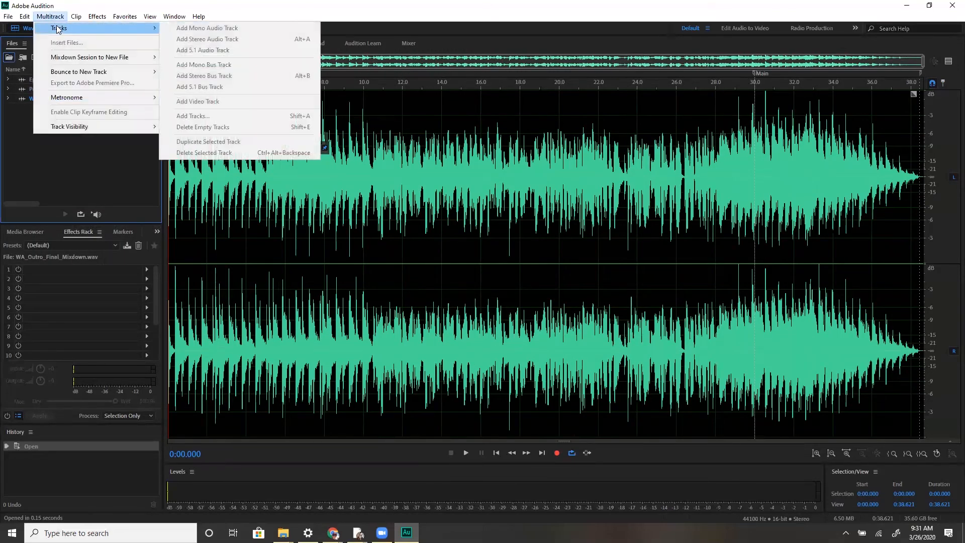
pyautogui.click(62, 171)
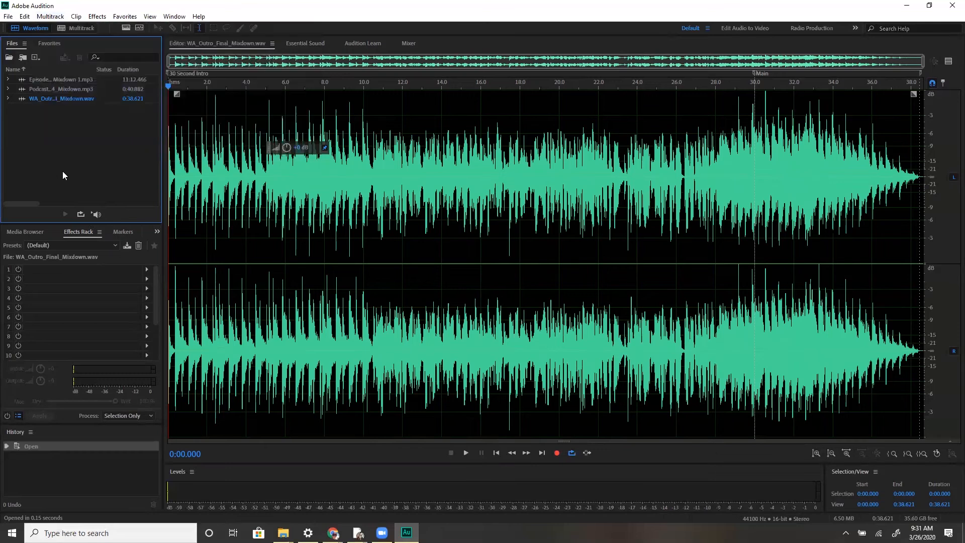
pyautogui.click(75, 28)
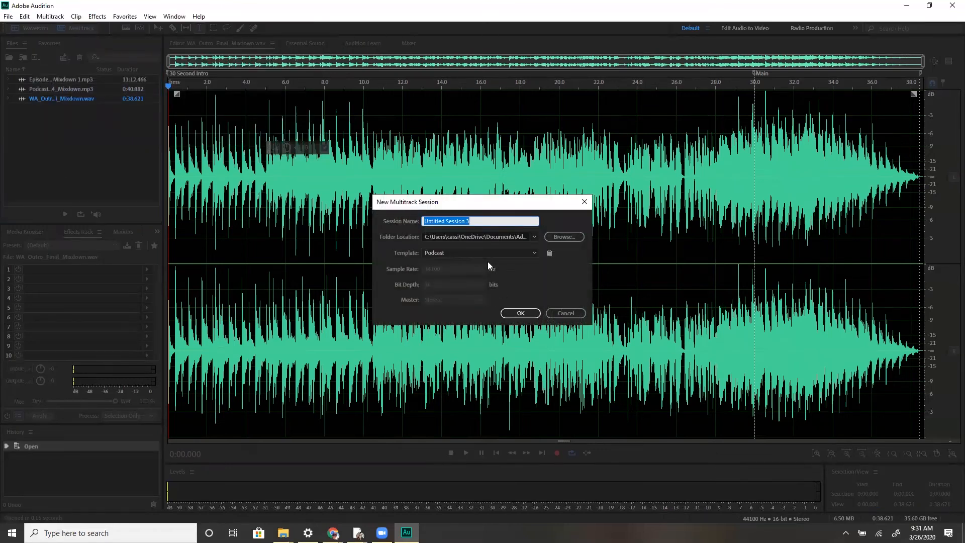
pyautogui.write('Experiment')
pyautogui.press('Return')
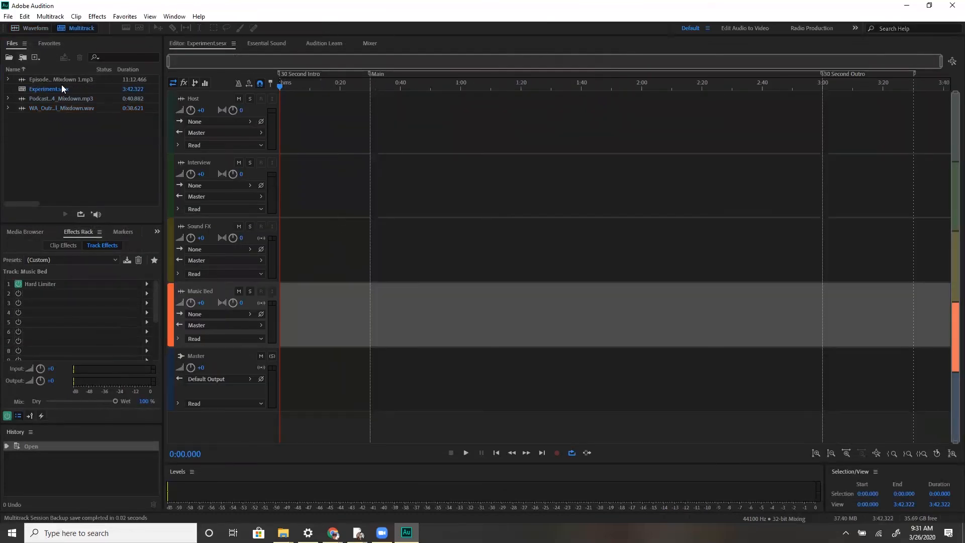
# Add the intro clip to the first track and the outro clip to the second track of the session
pyautogui.click(48, 122)
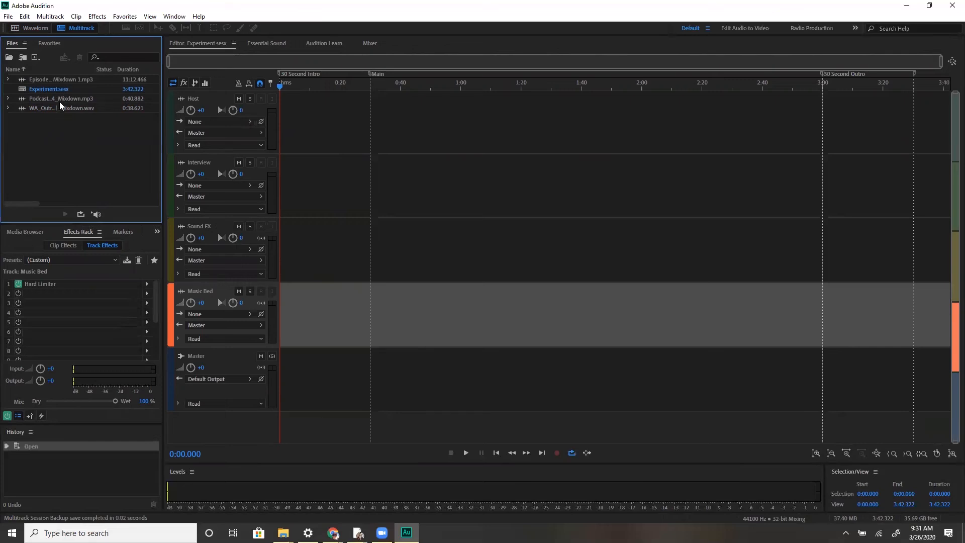
pyautogui.moveTo(58, 95); pyautogui.dragTo(271, 117)
pyautogui.moveTo(56, 109); pyautogui.dragTo(275, 178)
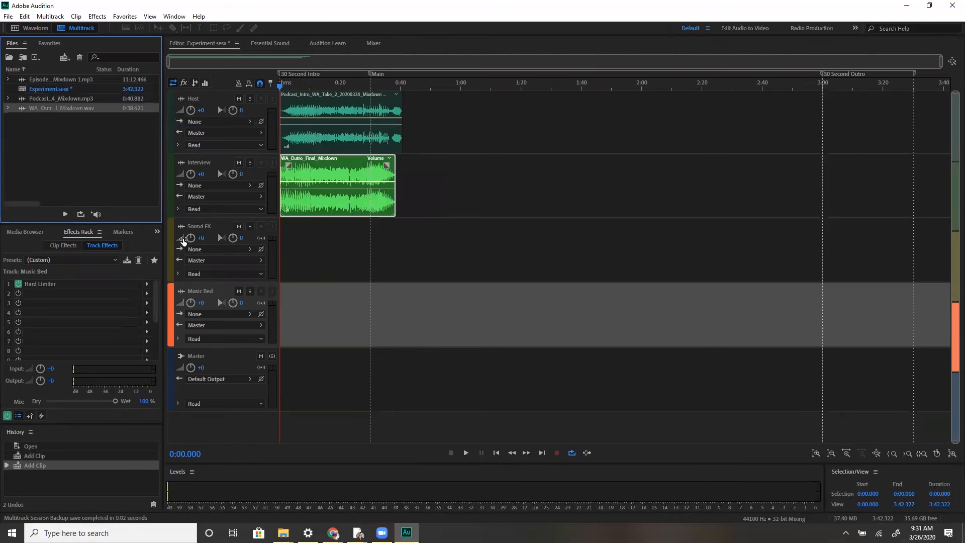
# Rename the first track to Intro and the second track to Outro
pyautogui.click(203, 163)
pyautogui.click(197, 99)
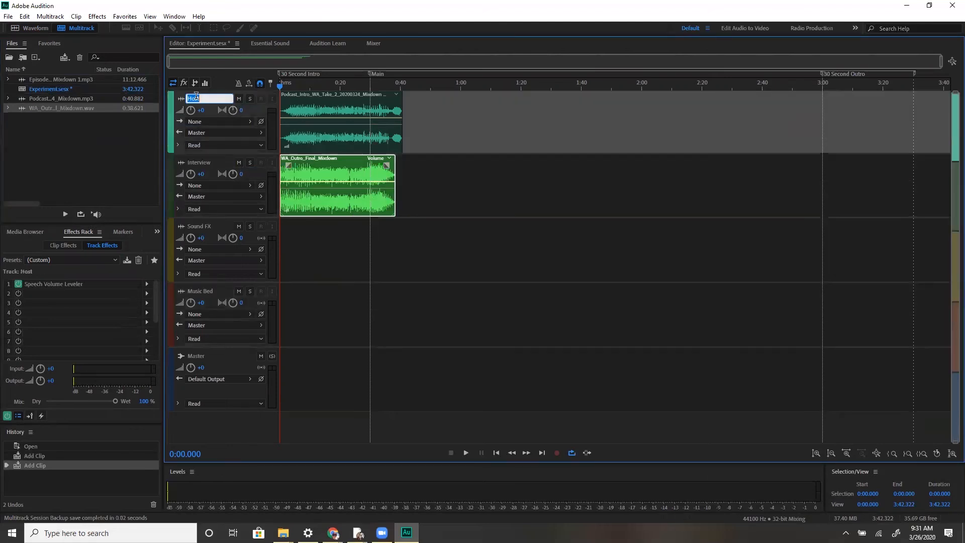
pyautogui.doubleClick(209, 97)
pyautogui.write('Int')
pyautogui.click(212, 163)
pyautogui.doubleClick(209, 162)
pyautogui.write('Outro')
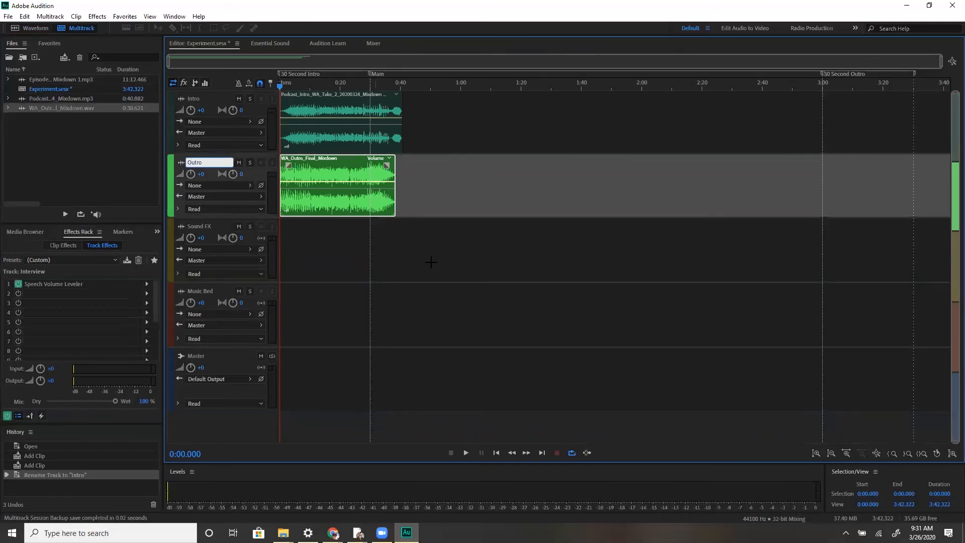
# Move the outro clip later so it starts at about 0:38, near the end of the intro clip
pyautogui.click(396, 254)
pyautogui.moveTo(366, 186); pyautogui.dragTo(480, 187)
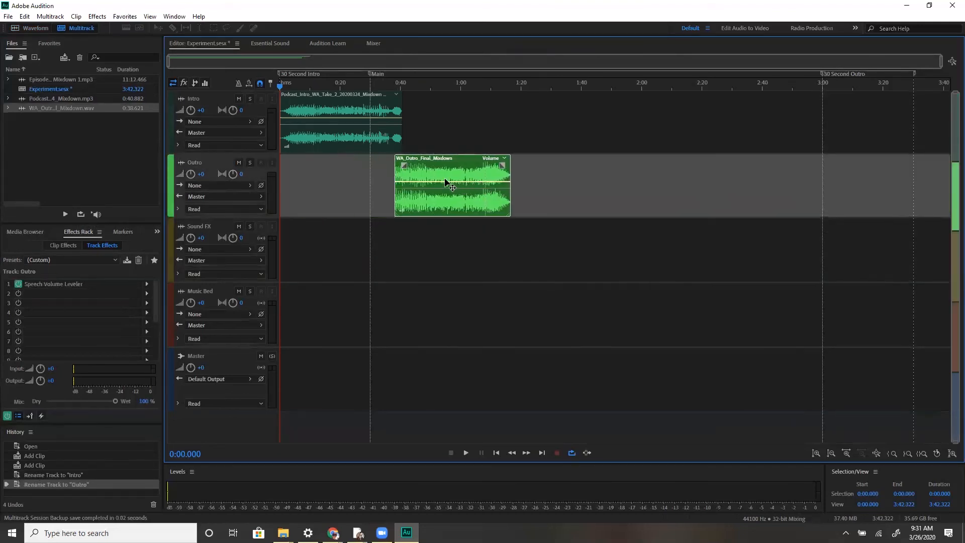
# Open the intro clip in the Waveform editor and return to the Experiment session
pyautogui.doubleClick(317, 124)
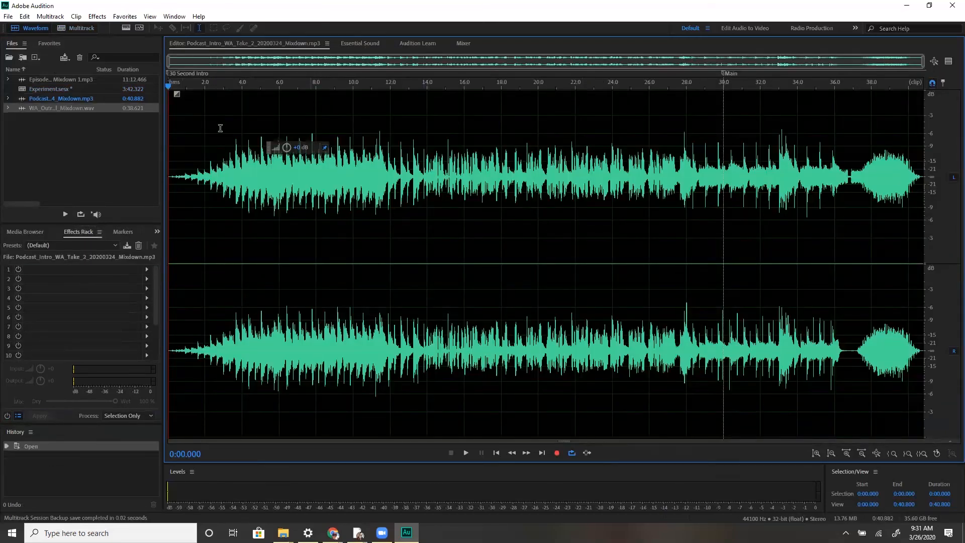
pyautogui.click(57, 90)
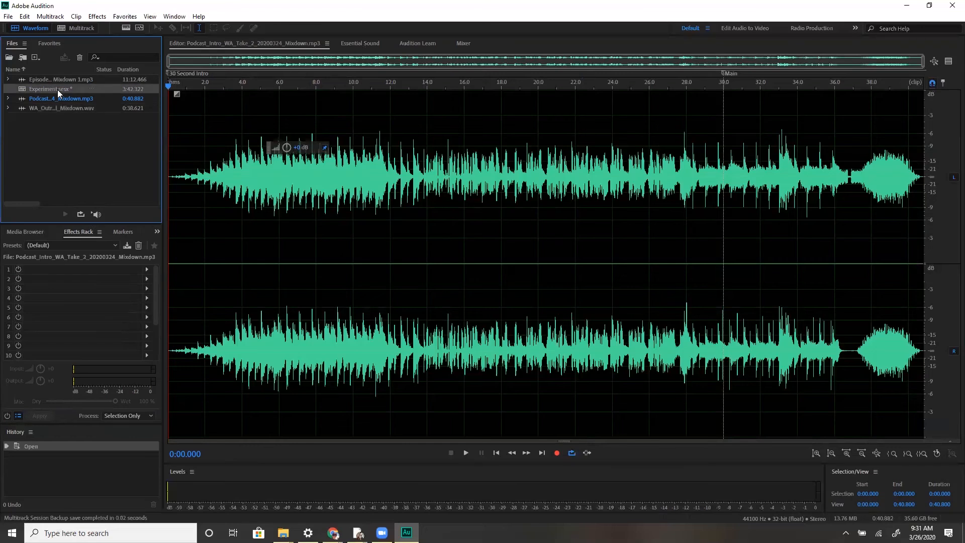
pyautogui.doubleClick(58, 90)
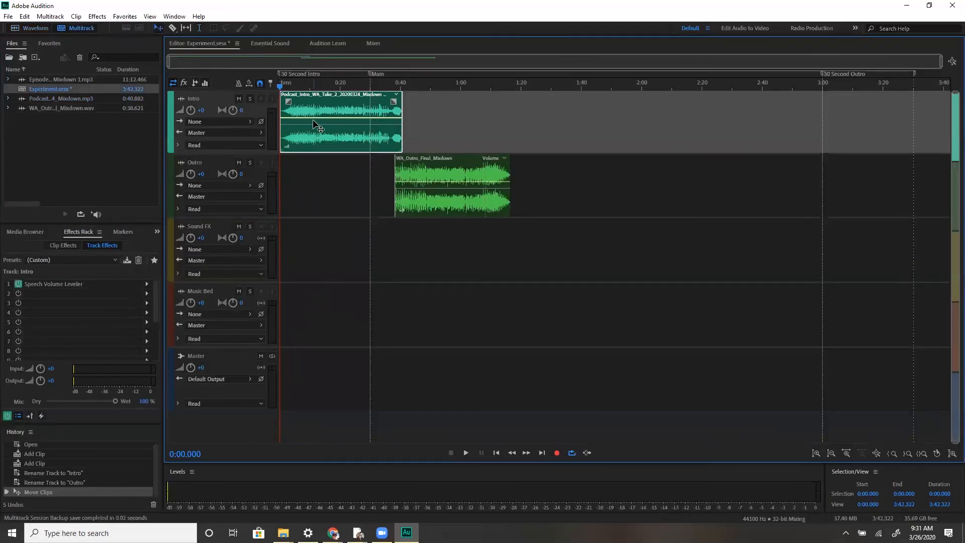
# Play back the session from the start and again from about 0:41 where intro meets outro
pyautogui.press('space')
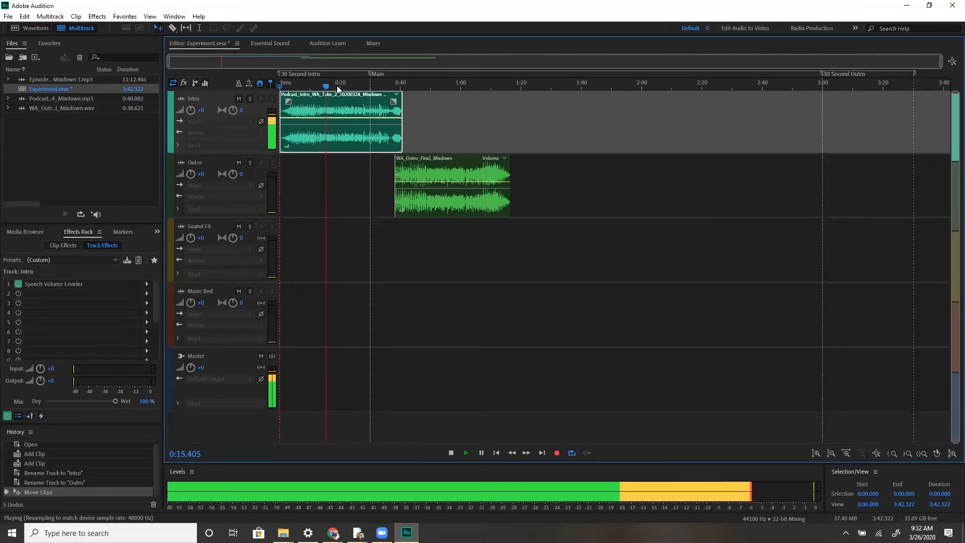
pyautogui.press('space')
pyautogui.moveTo(331, 88); pyautogui.dragTo(405, 90)
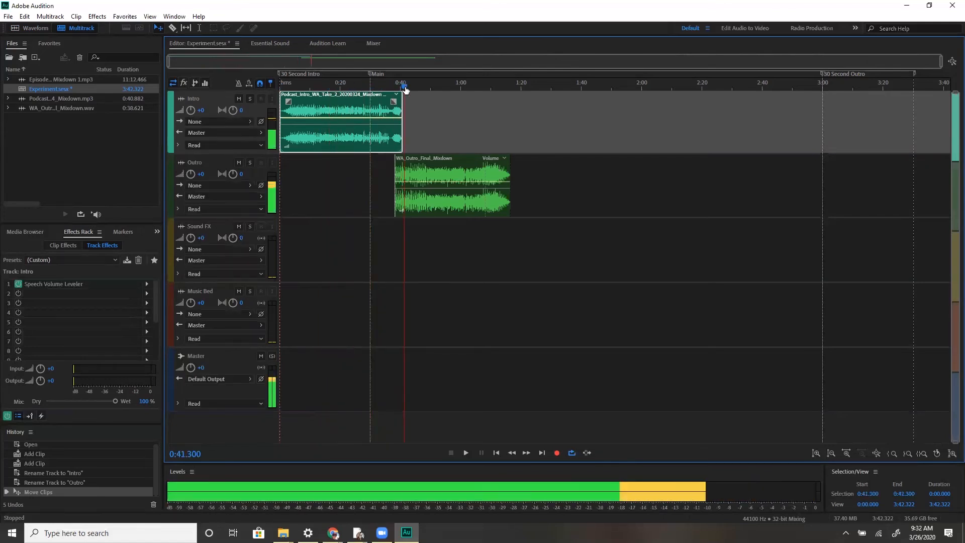
pyautogui.press('space')
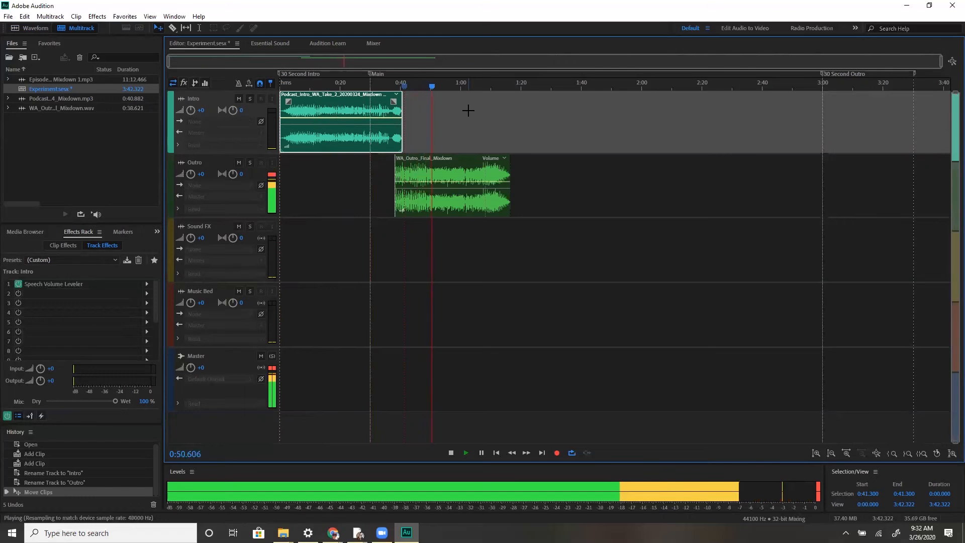
pyautogui.press('space')
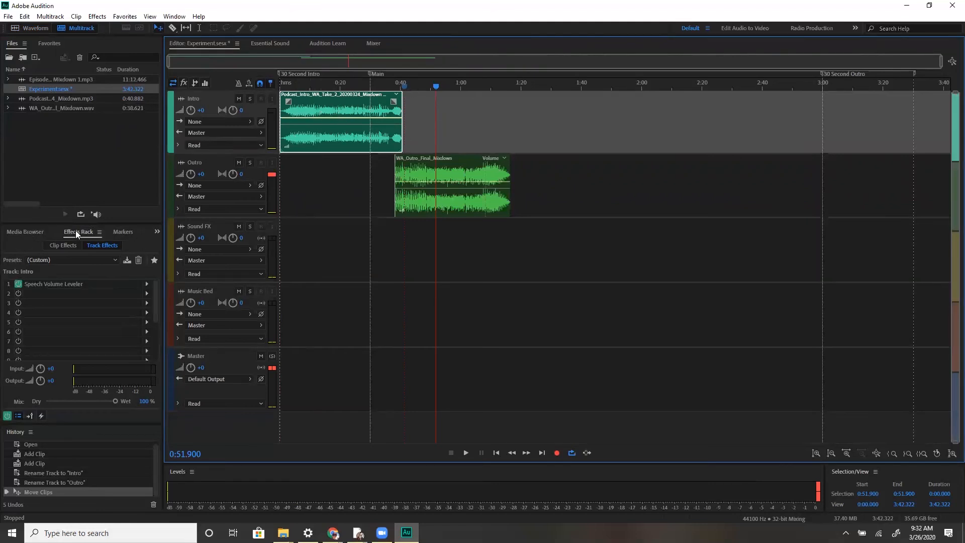
# Add a Full Reverb effect to the Intro track's second effect slot
pyautogui.click(19, 296)
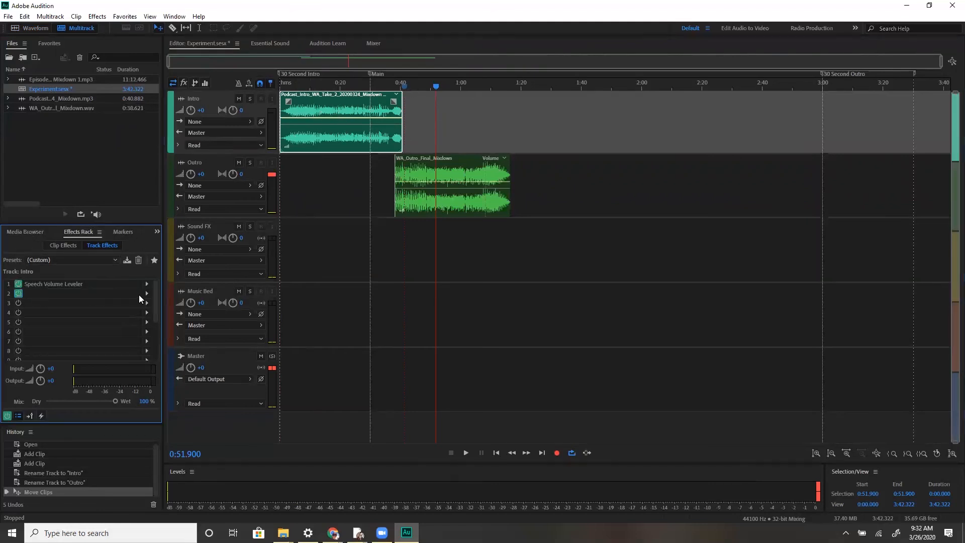
pyautogui.click(17, 294)
pyautogui.click(19, 294)
pyautogui.click(147, 294)
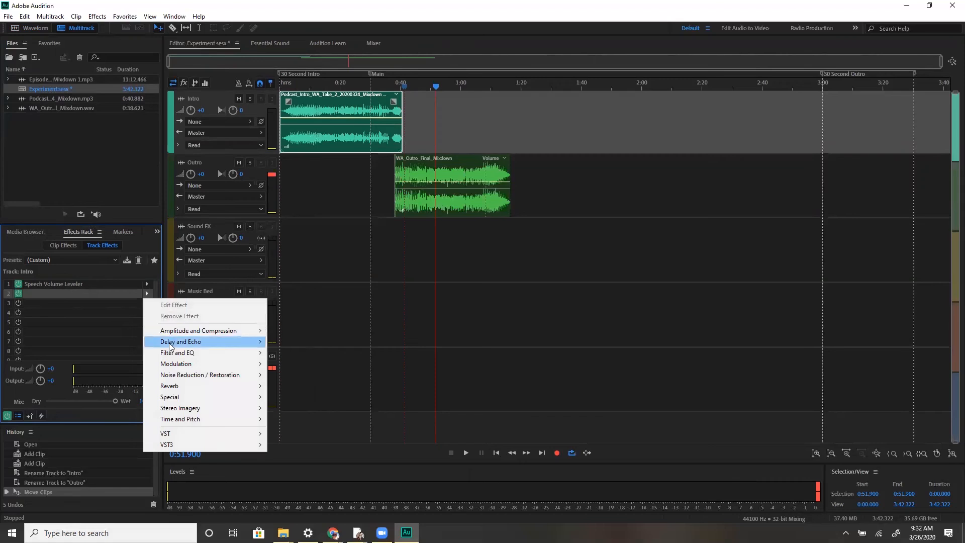
pyautogui.moveTo(171, 390)
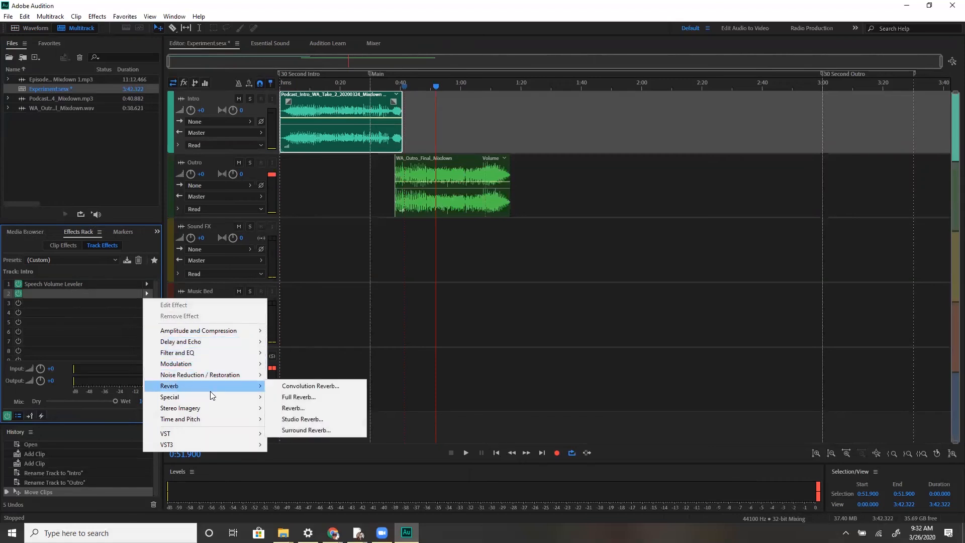
pyautogui.moveTo(259, 392)
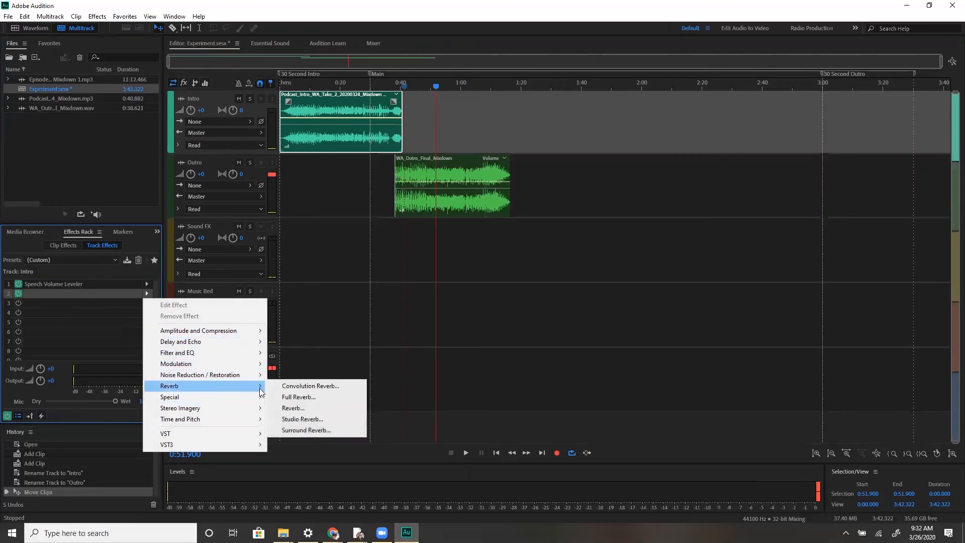
pyautogui.click(289, 398)
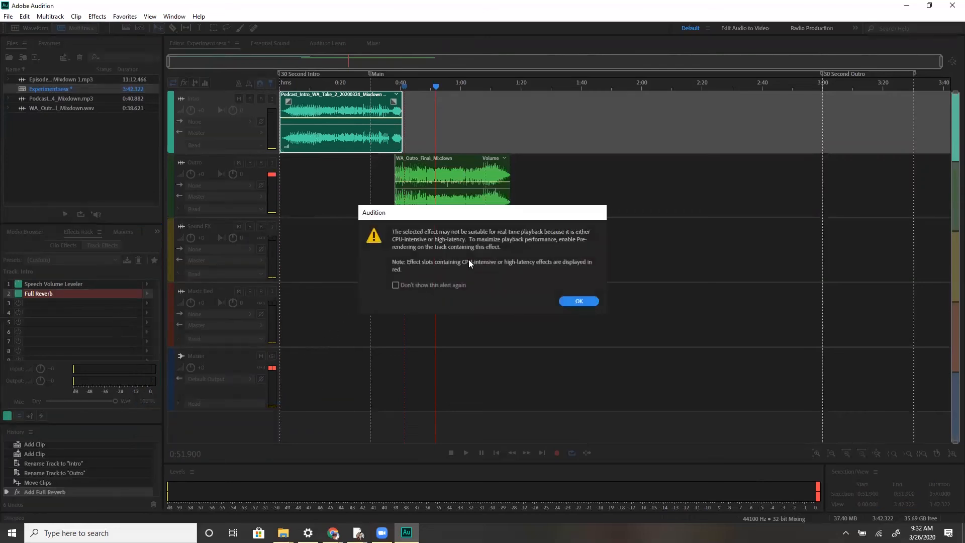
pyautogui.click(583, 301)
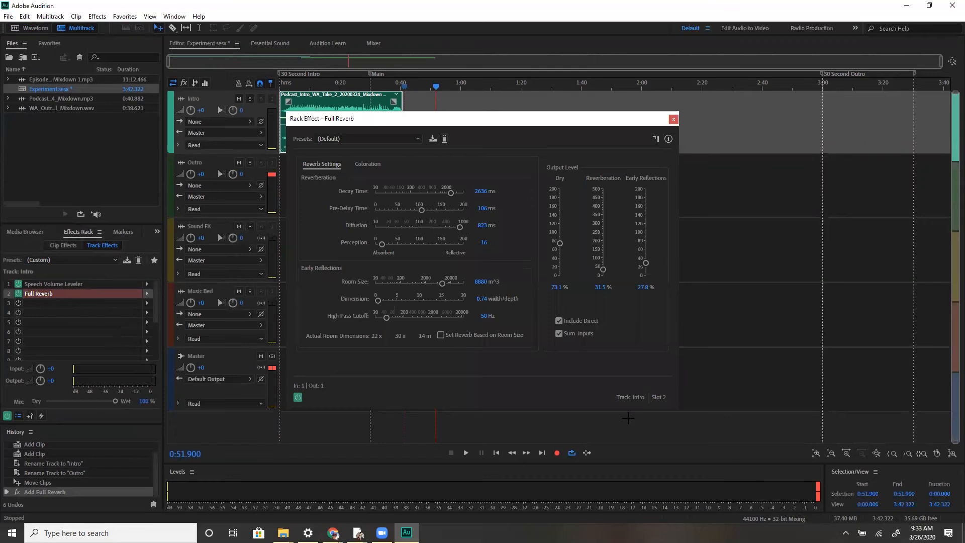
pyautogui.click(673, 119)
# Compare the effects racks of the Intro and Outro tracks by switching between their clips
pyautogui.click(495, 173)
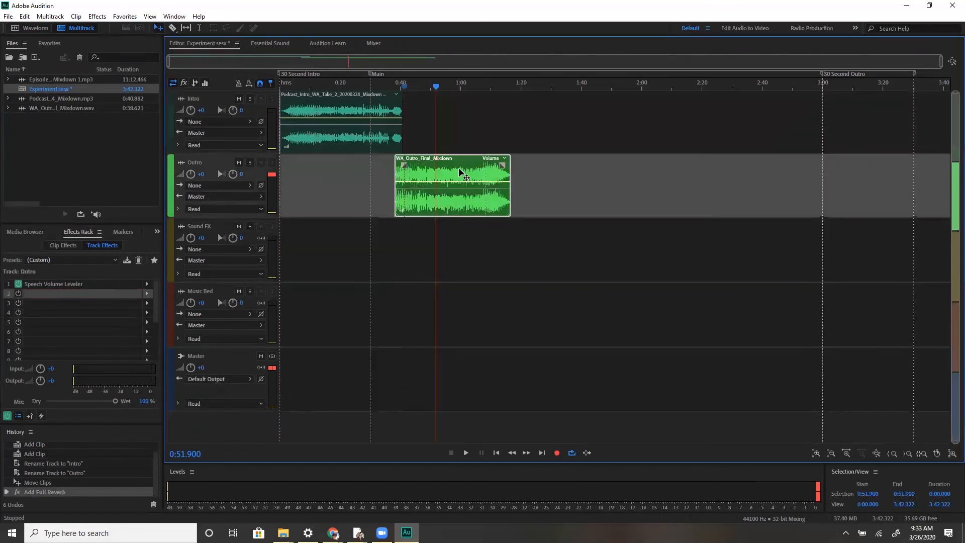
pyautogui.click(332, 133)
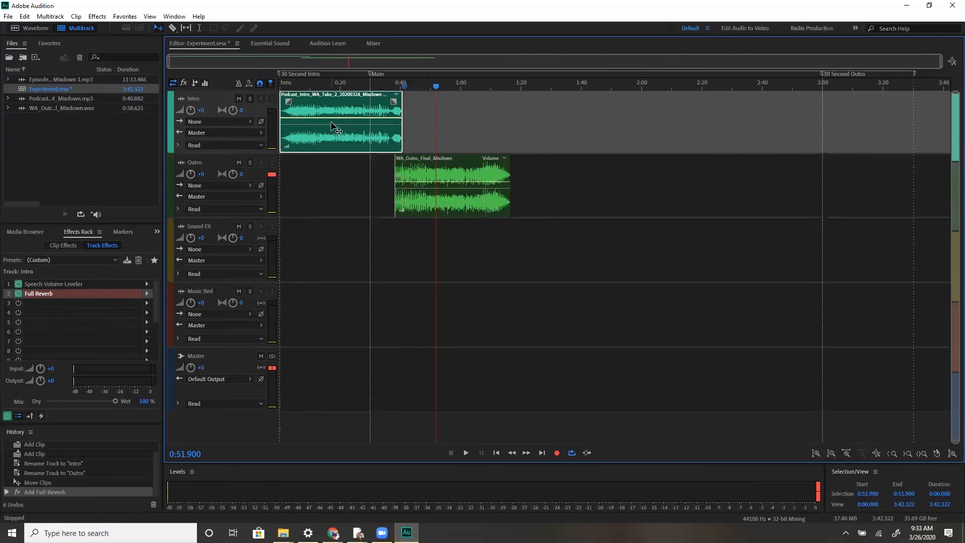
pyautogui.click(445, 197)
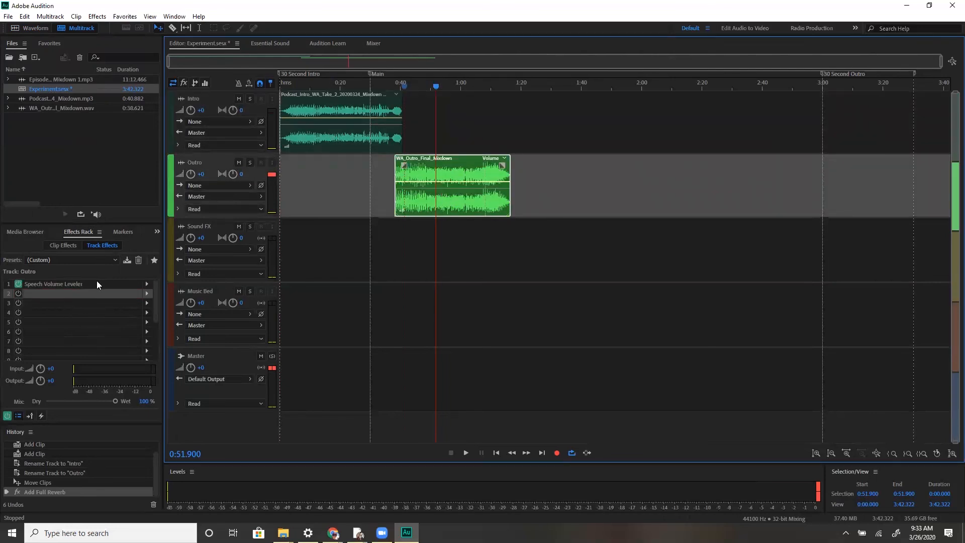
pyautogui.click(350, 114)
pyautogui.click(425, 183)
pyautogui.click(362, 138)
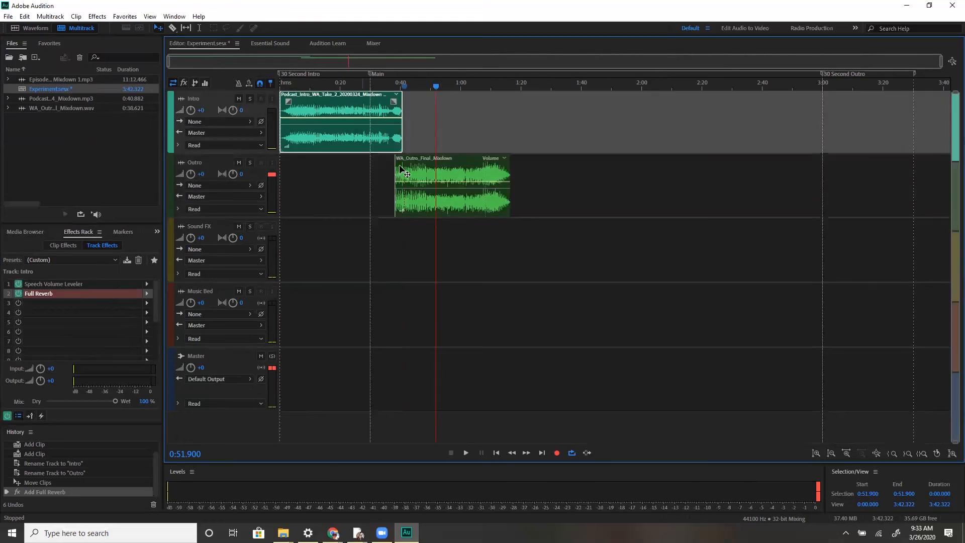
pyautogui.click(436, 195)
pyautogui.click(353, 130)
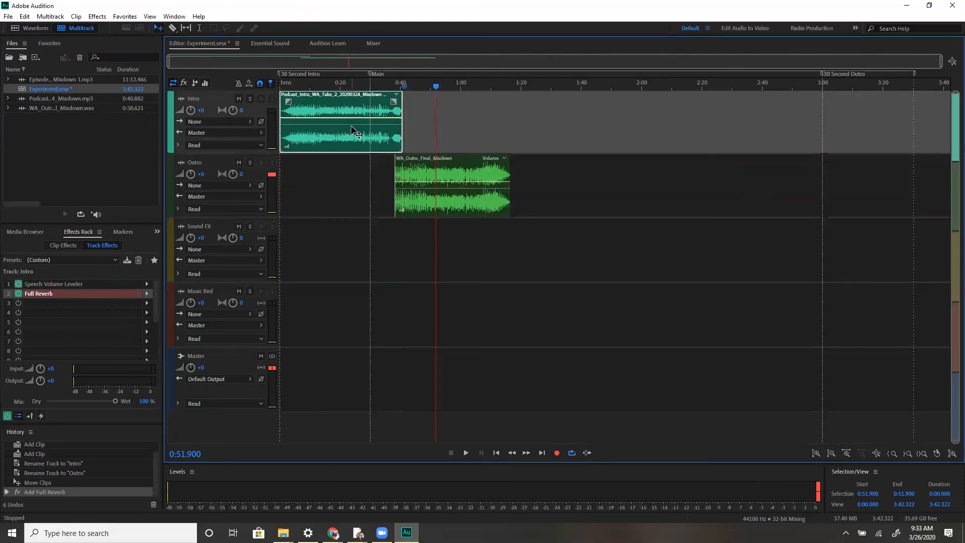
pyautogui.click(441, 199)
# Add a Distortion effect with the Knickerbocker-Angus preset to the Outro track's second effect slot
pyautogui.click(21, 295)
pyautogui.click(146, 293)
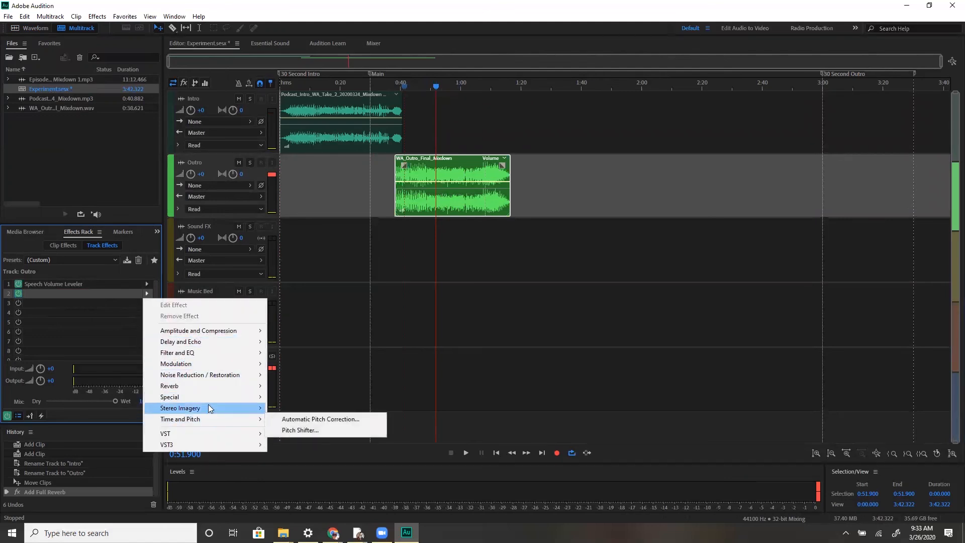
pyautogui.moveTo(209, 397)
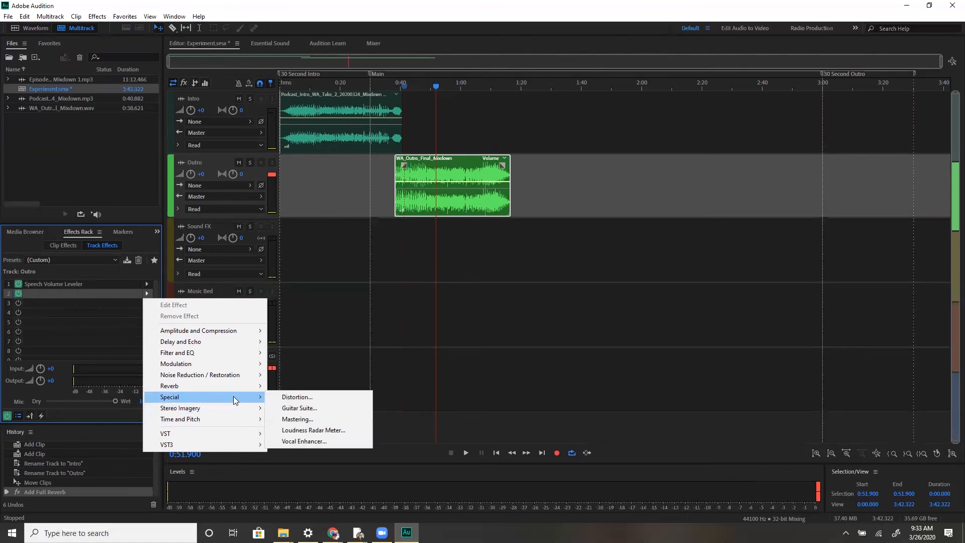
pyautogui.click(295, 397)
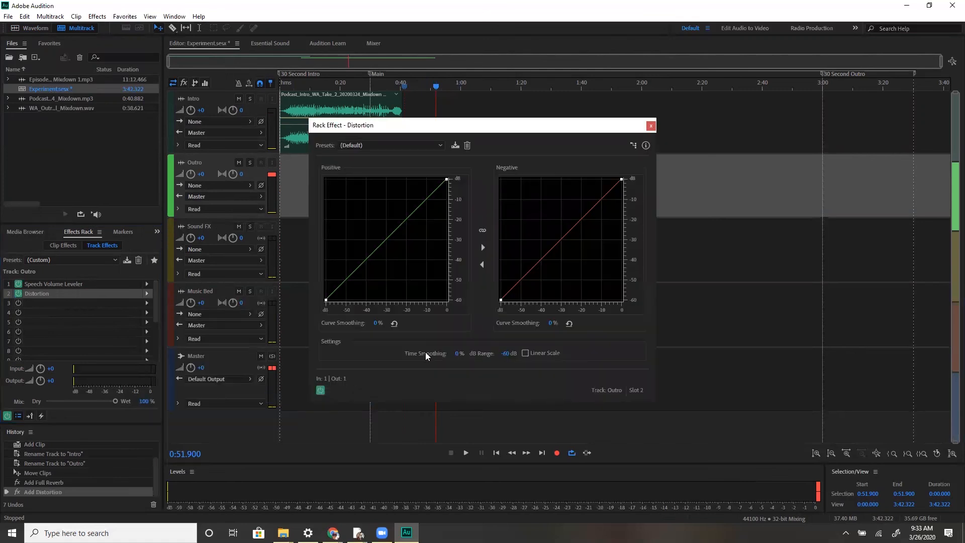
pyautogui.click(401, 146)
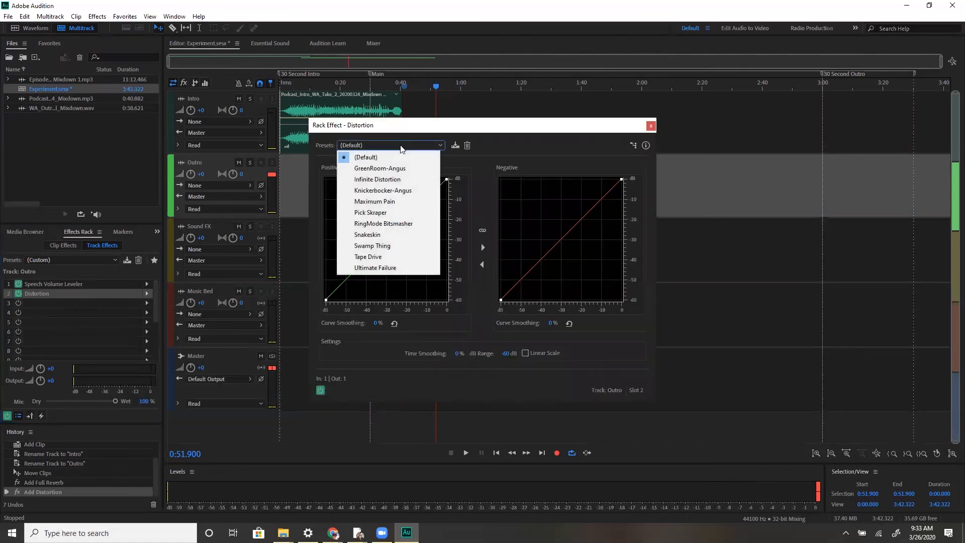
pyautogui.click(405, 190)
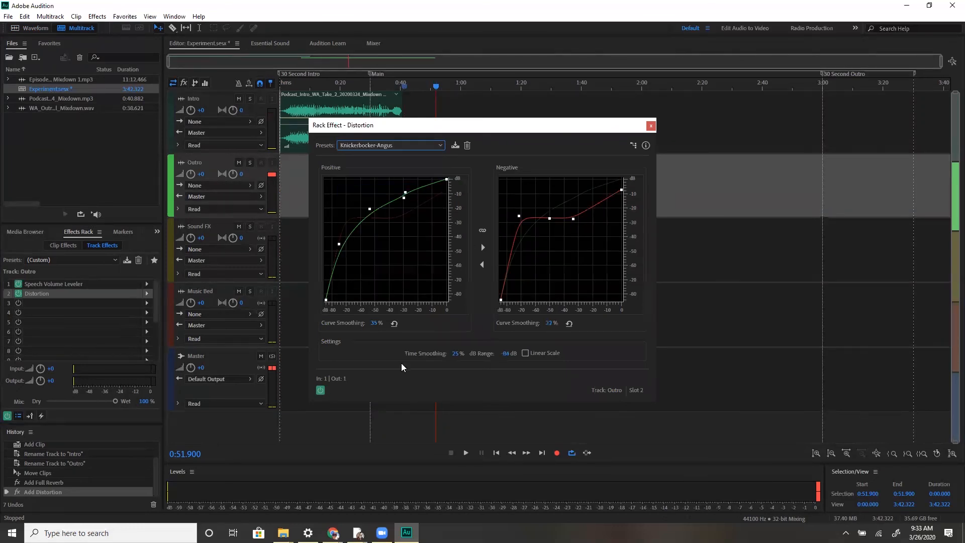
pyautogui.click(650, 126)
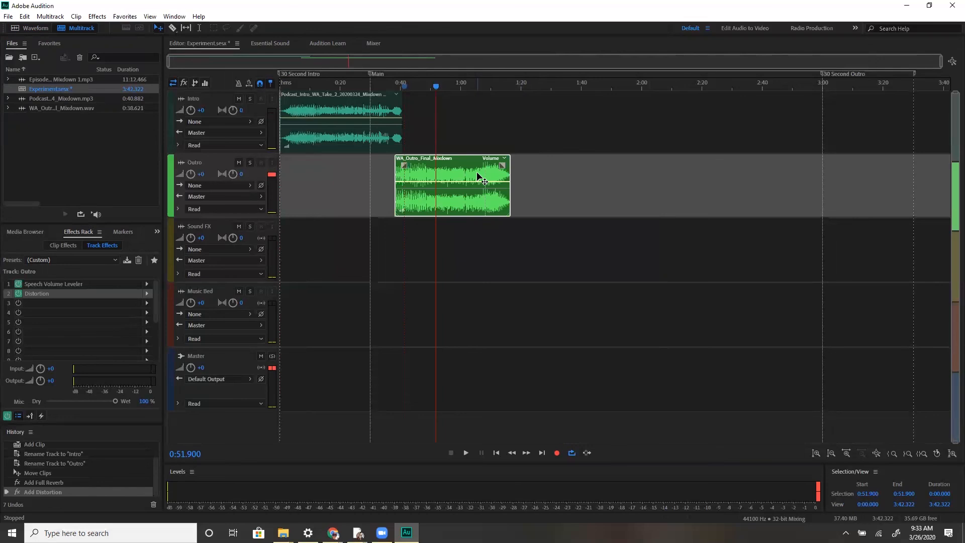
# Play back the session, then play it again from about 0:14
pyautogui.press('space')
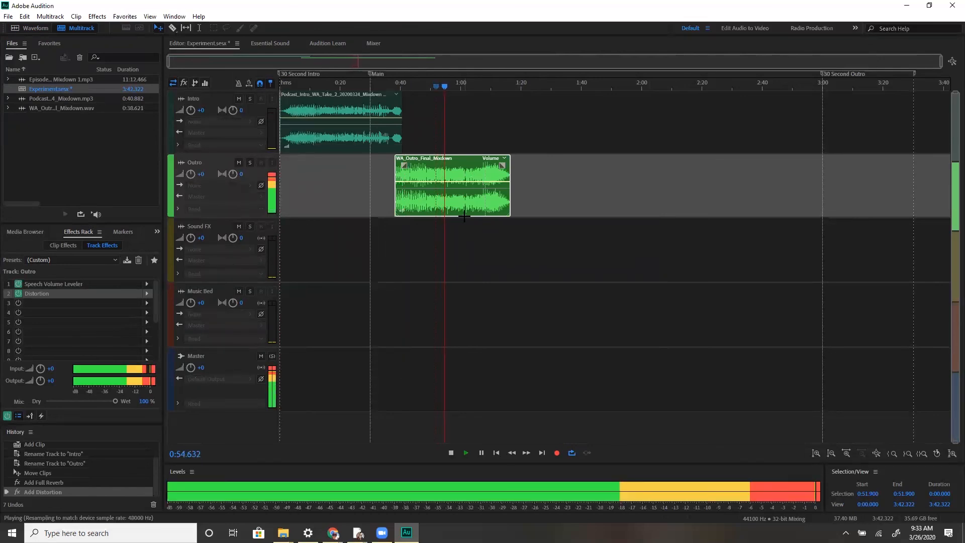
pyautogui.press('space')
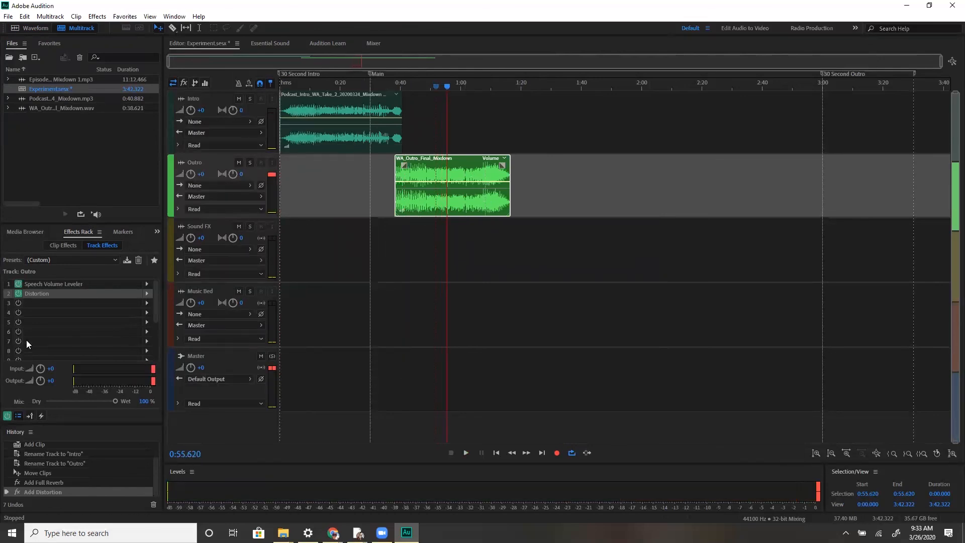
pyautogui.moveTo(448, 89); pyautogui.dragTo(322, 102)
pyautogui.press('space')
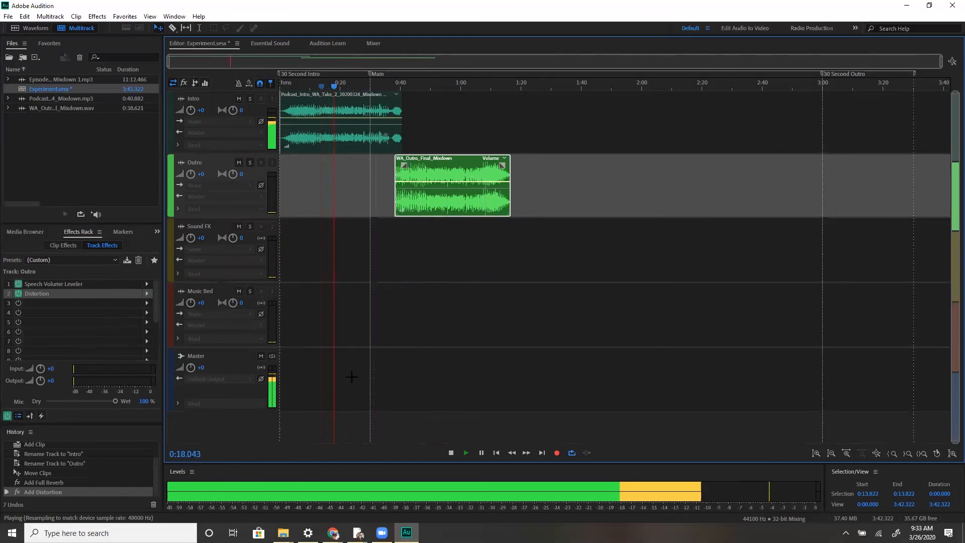
pyautogui.press('space')
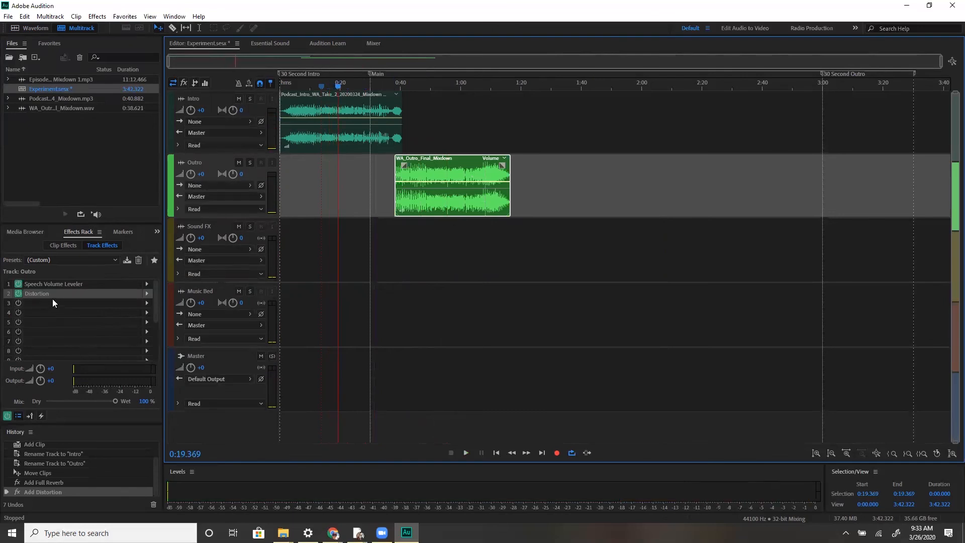
# Add a cue marker at about 0:25 in the session
pyautogui.click(18, 293)
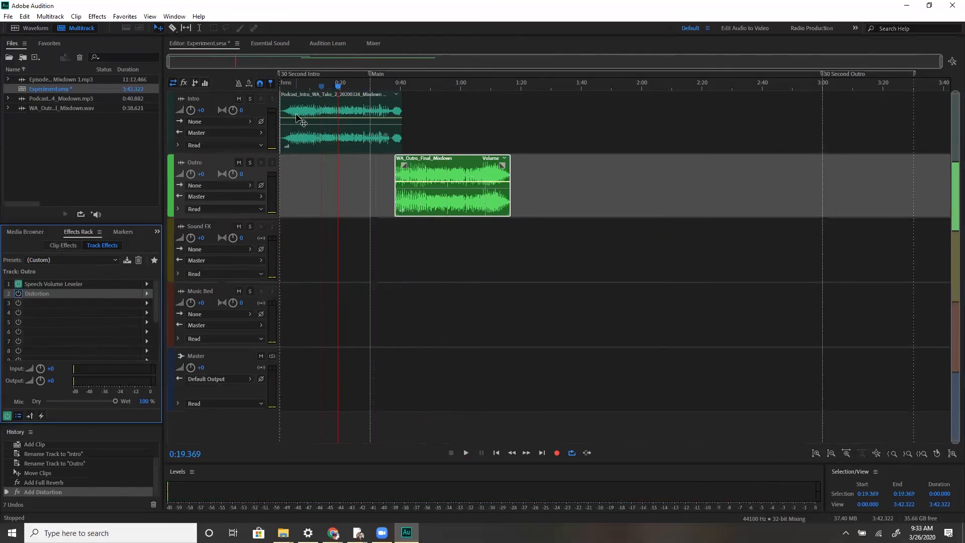
pyautogui.click(297, 118)
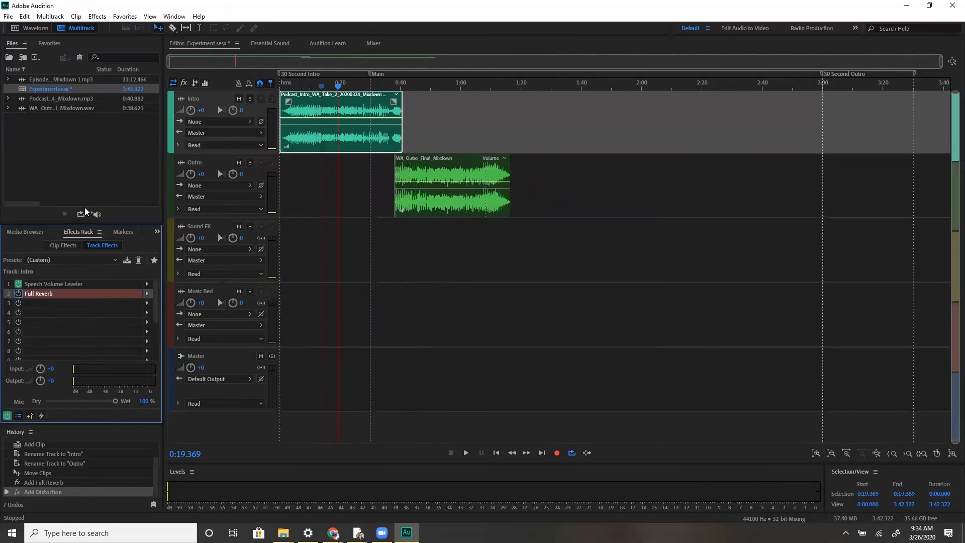
pyautogui.click(124, 232)
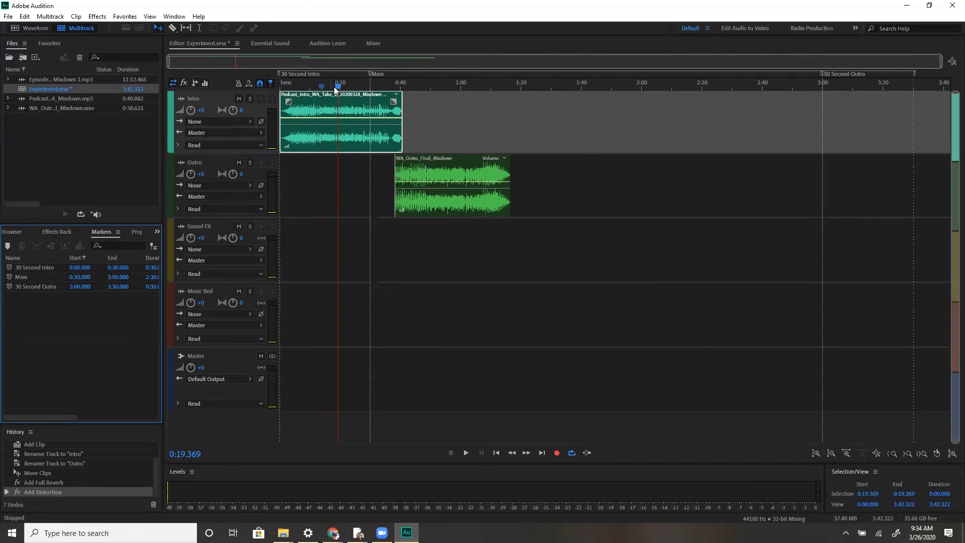
pyautogui.moveTo(341, 86); pyautogui.dragTo(357, 87)
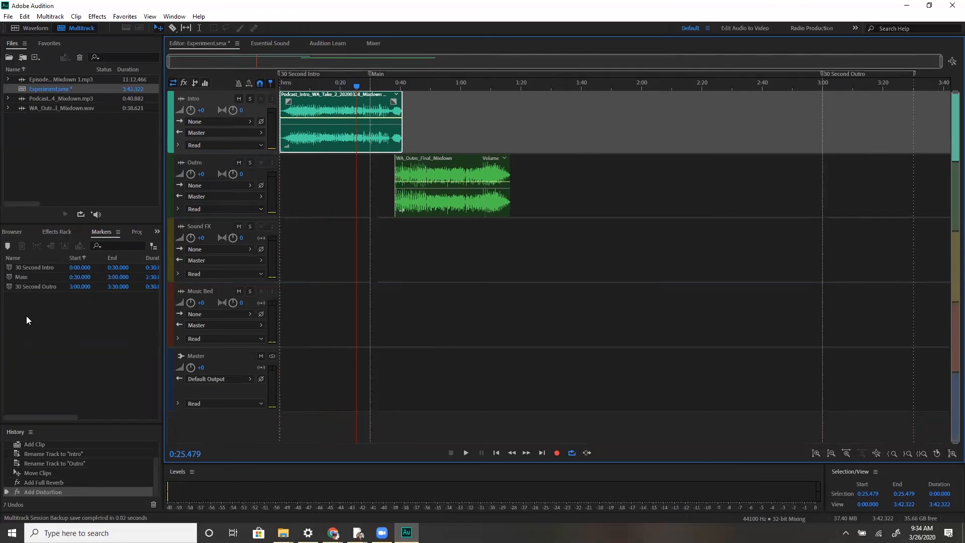
pyautogui.click(8, 246)
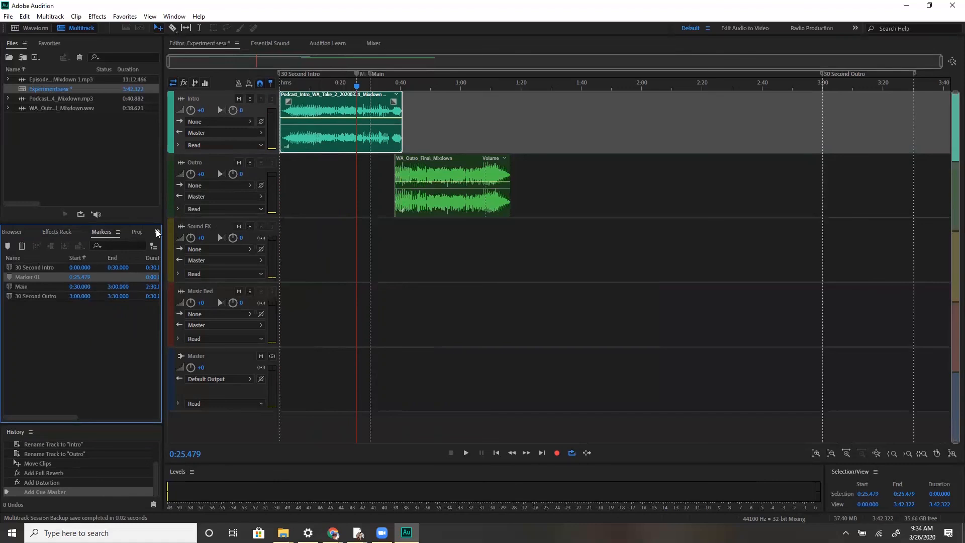
# Browse the sections of the intro clip's Properties panel and the Match Loudness panel
pyautogui.click(136, 232)
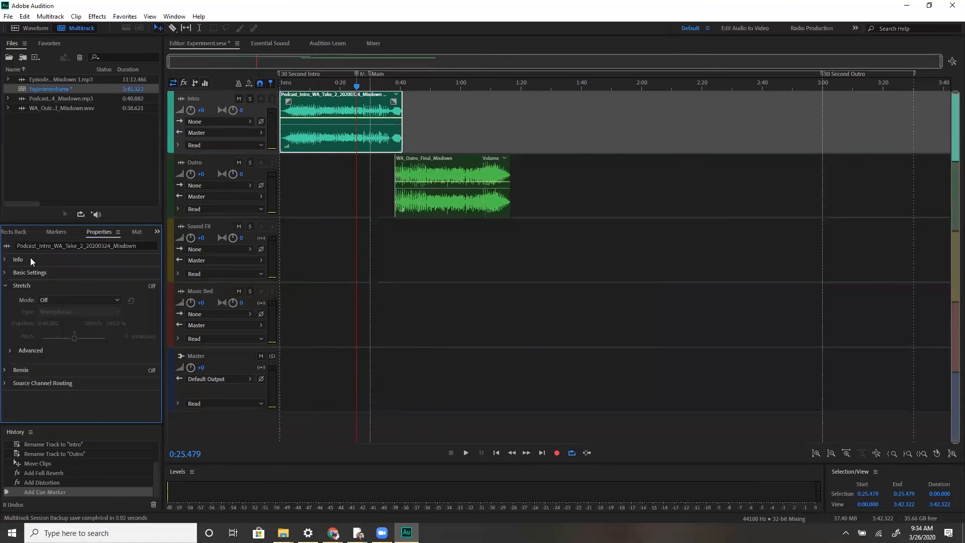
pyautogui.click(7, 277)
pyautogui.click(6, 276)
pyautogui.click(6, 300)
pyautogui.click(7, 300)
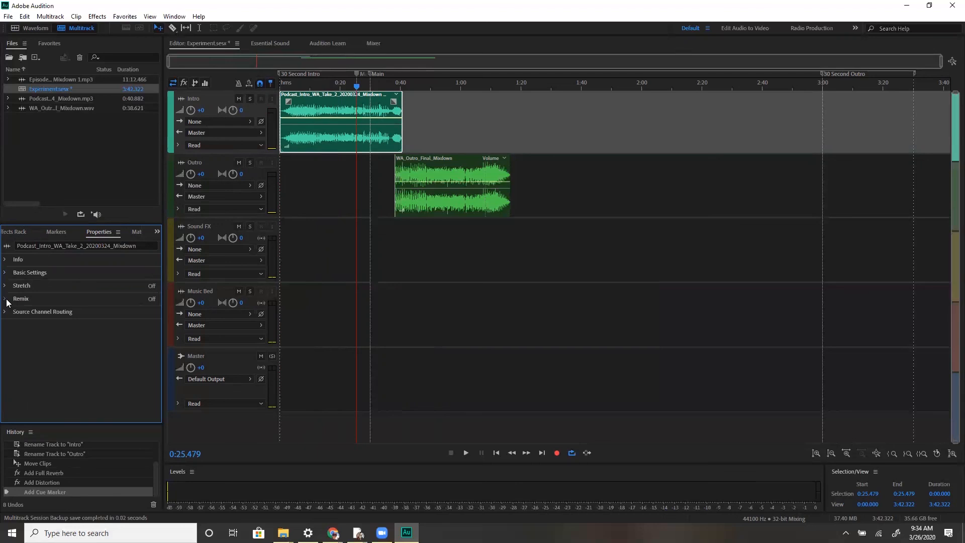
pyautogui.click(138, 232)
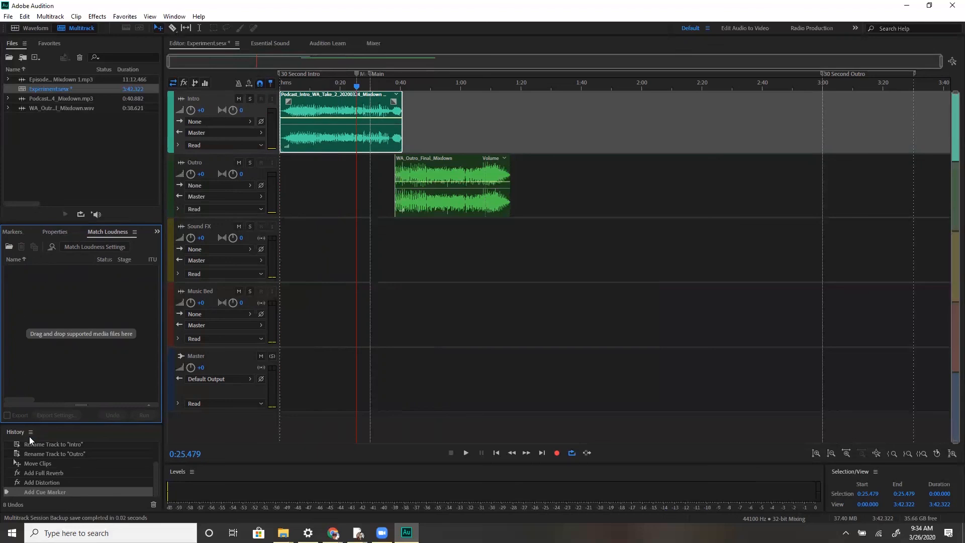
# Step back through the History panel states to the session's opening state
pyautogui.scroll(1, 32, 477)
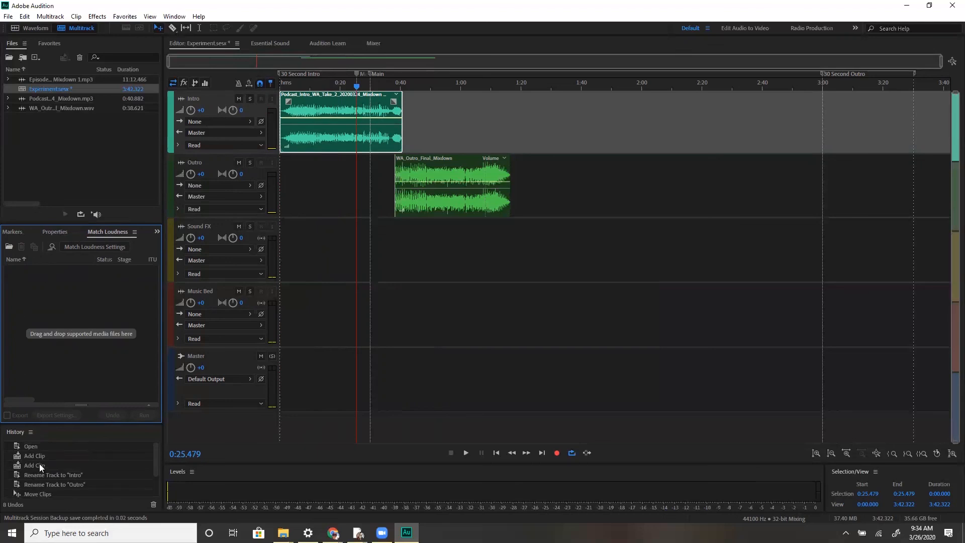
pyautogui.scroll(-1, 43, 451)
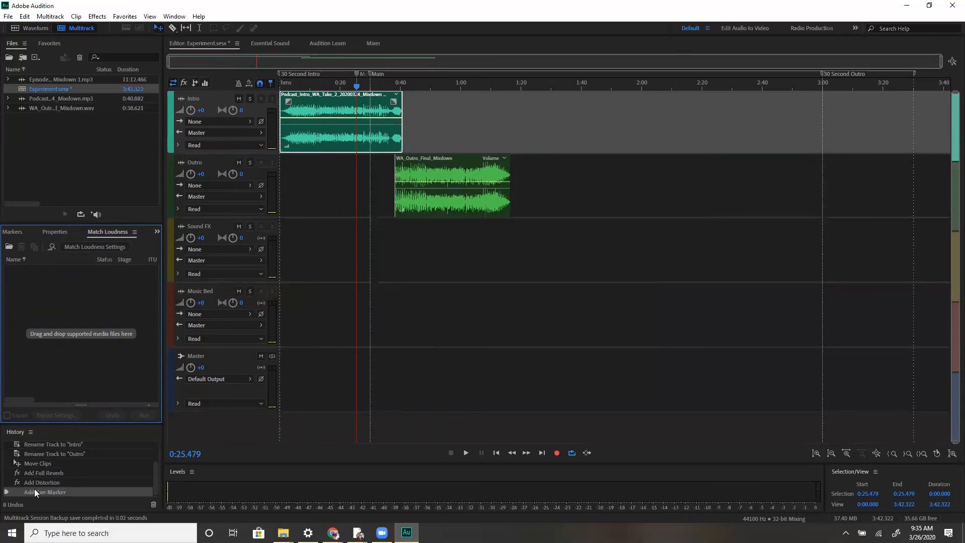
pyautogui.scroll(1, 34, 492)
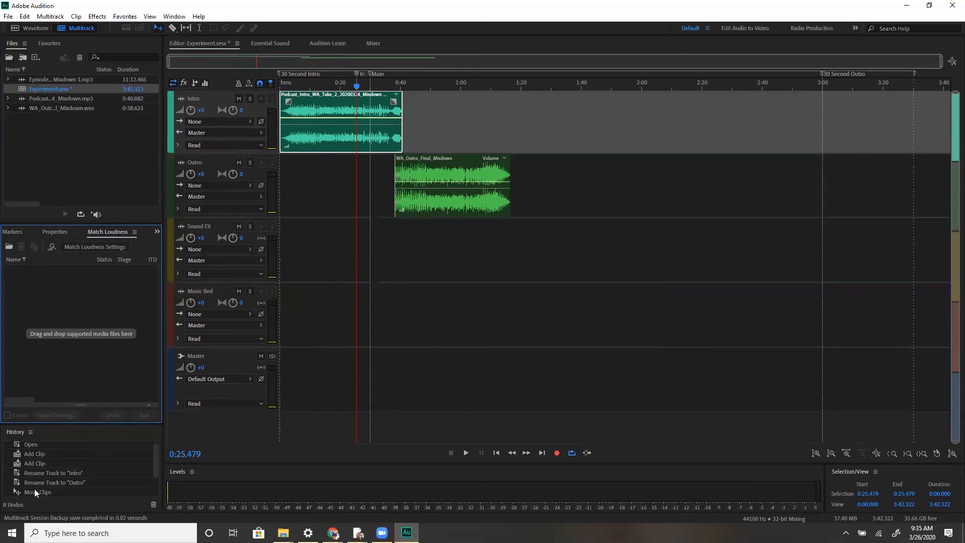
pyautogui.scroll(-1, 34, 491)
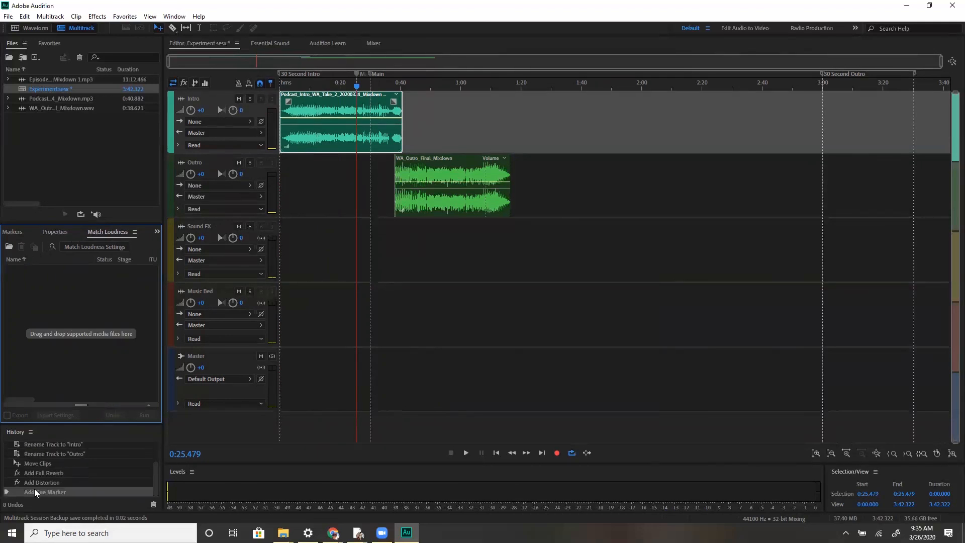
pyautogui.click(43, 464)
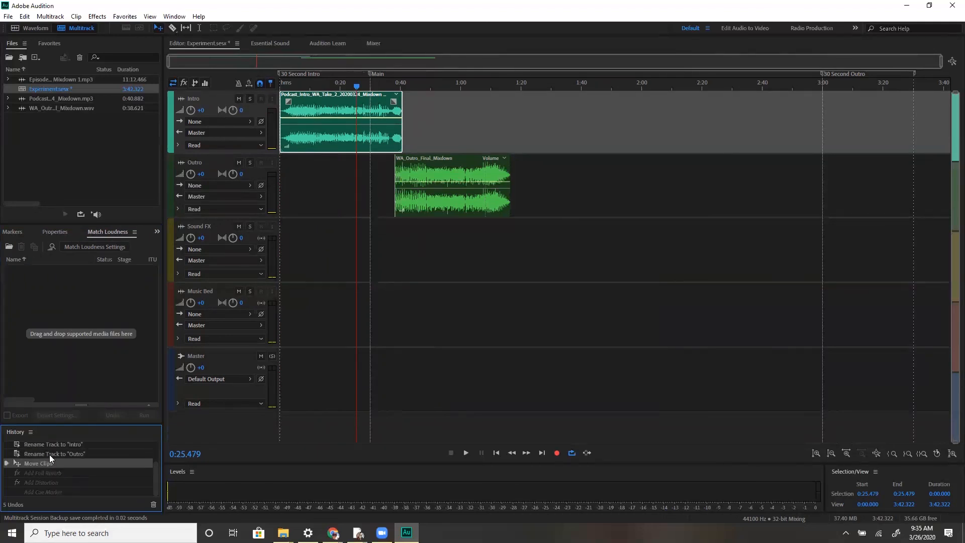
pyautogui.click(49, 454)
pyautogui.click(55, 446)
pyautogui.scroll(1, 53, 452)
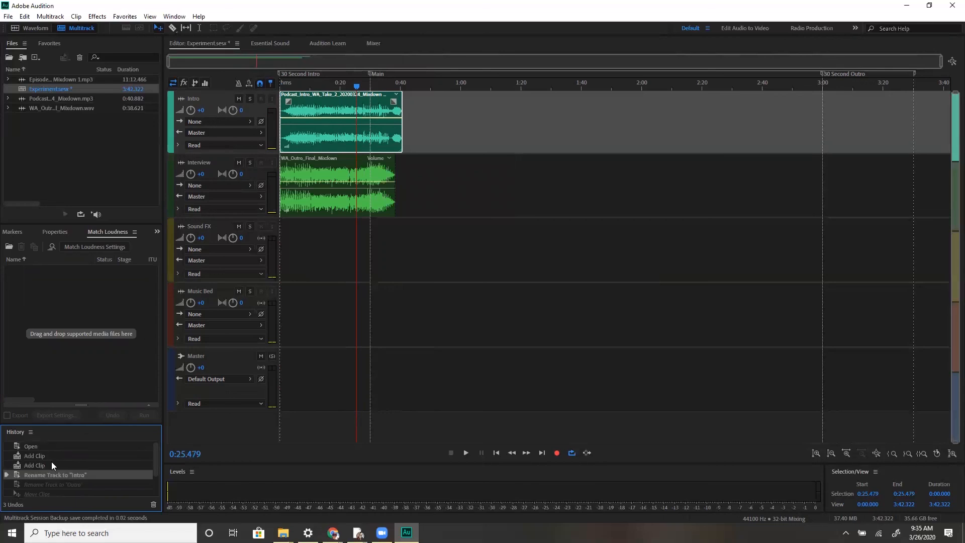
pyautogui.click(34, 455)
pyautogui.click(37, 446)
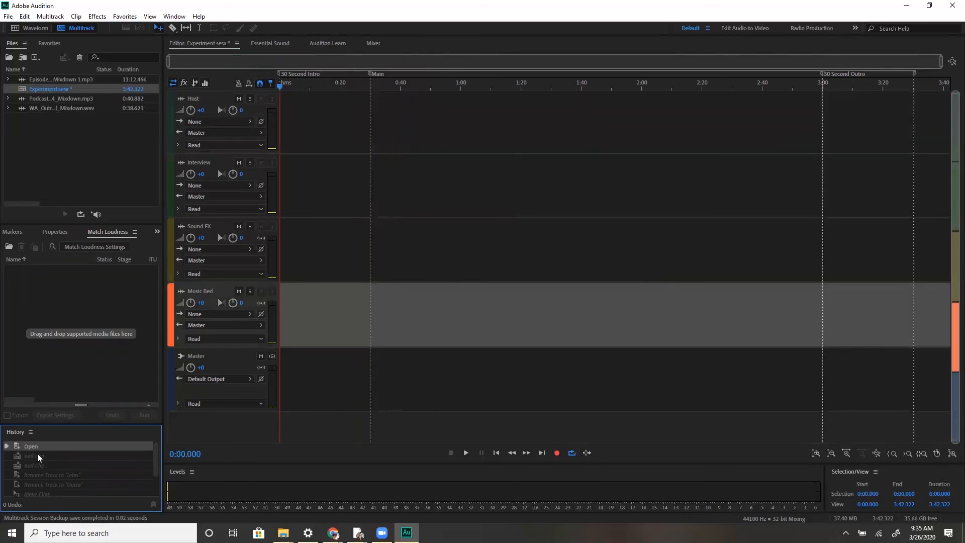
# Step forward through the History states and settle on the Rename Track to "Intro" state
pyautogui.click(39, 456)
pyautogui.click(39, 465)
pyautogui.click(41, 475)
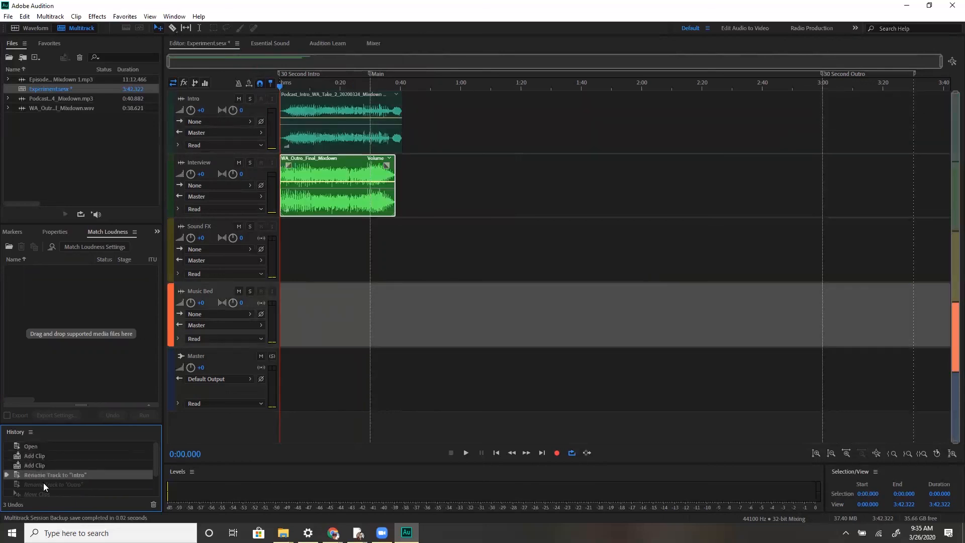
pyautogui.click(43, 483)
pyautogui.scroll(-1, 45, 487)
pyautogui.click(52, 468)
pyautogui.click(52, 474)
pyautogui.click(51, 483)
pyautogui.click(54, 474)
pyautogui.click(61, 464)
pyautogui.click(64, 455)
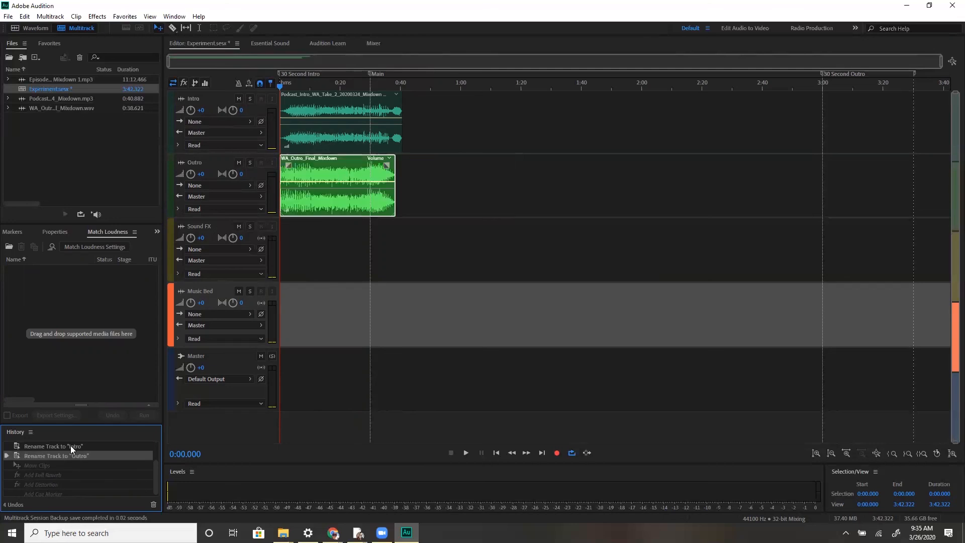
pyautogui.click(71, 445)
pyautogui.scroll(1, 70, 447)
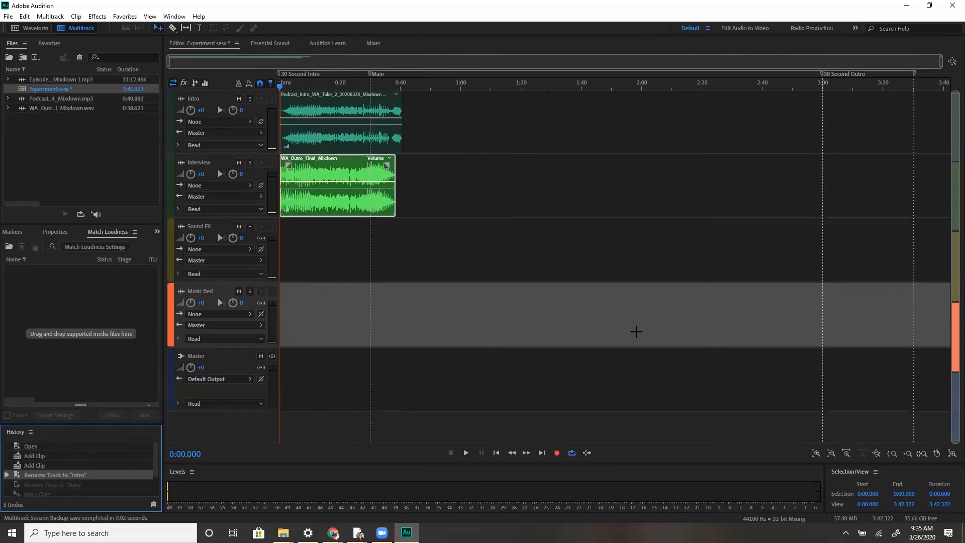